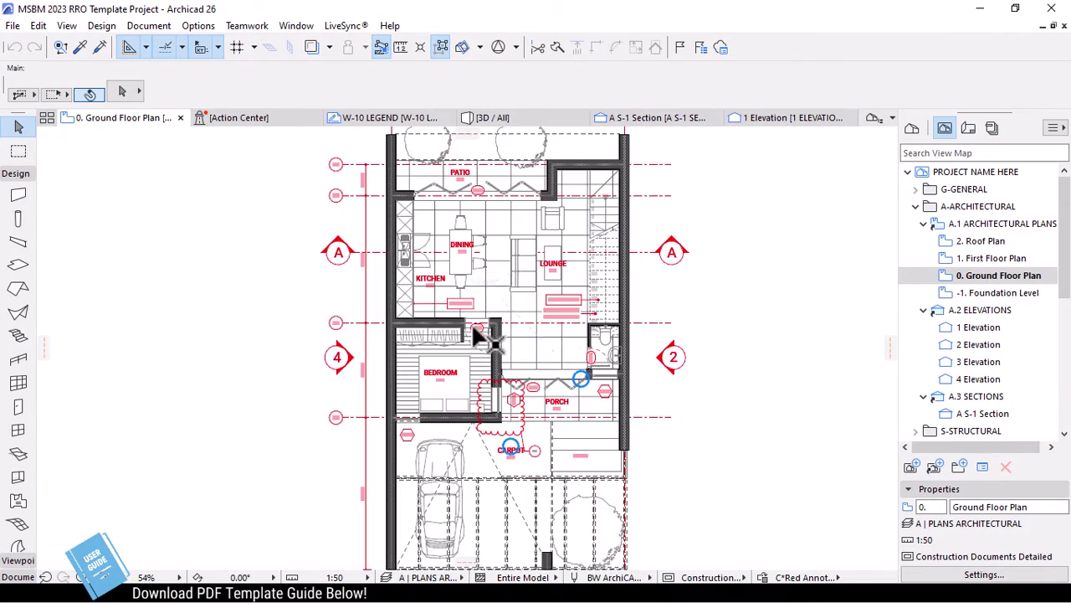
Apply the Black/White - Fill Cut + Cover graphic override after trying the cyan annotation scheme
{"action": "scroll", "coordinate": [484, 336], "scroll_direction": "up", "scroll_amount": 3}
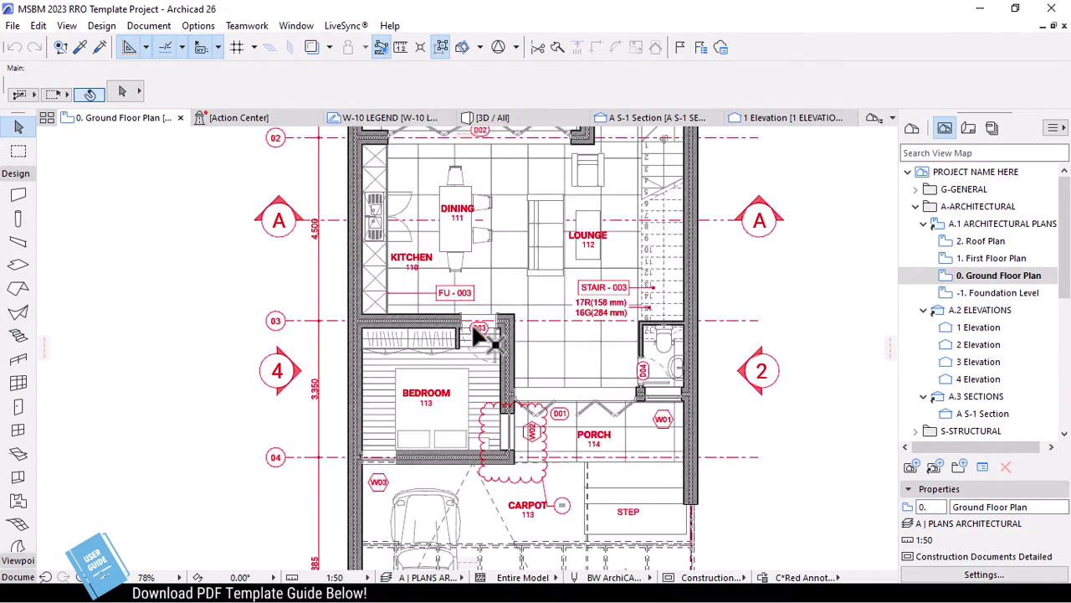
{"action": "scroll", "coordinate": [707, 444], "scroll_direction": "up", "scroll_amount": 2}
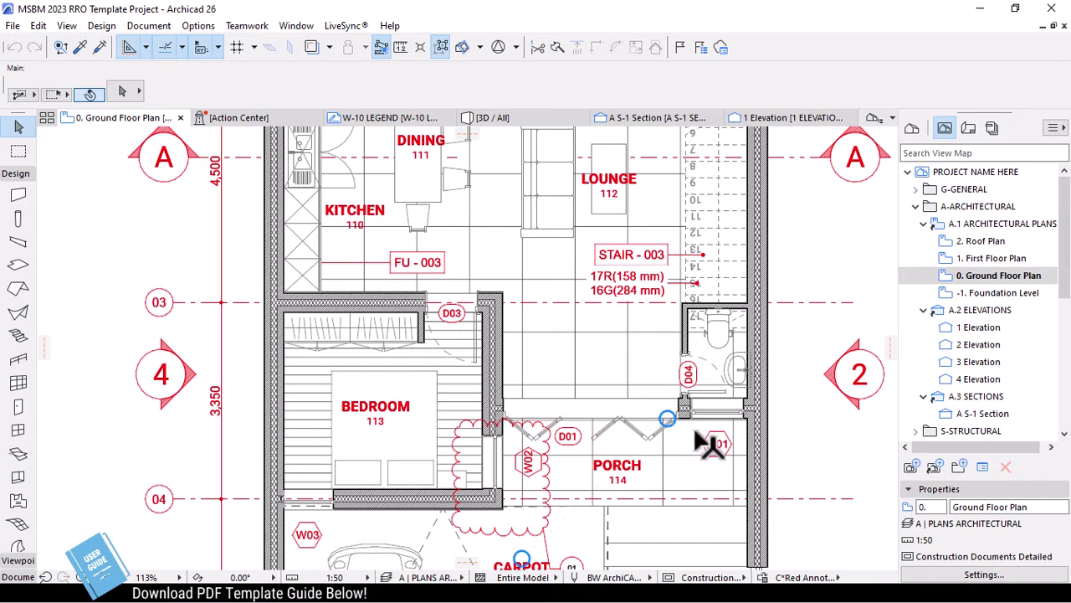
{"action": "left_click", "coordinate": [812, 576]}
{"action": "left_click", "coordinate": [945, 205]}
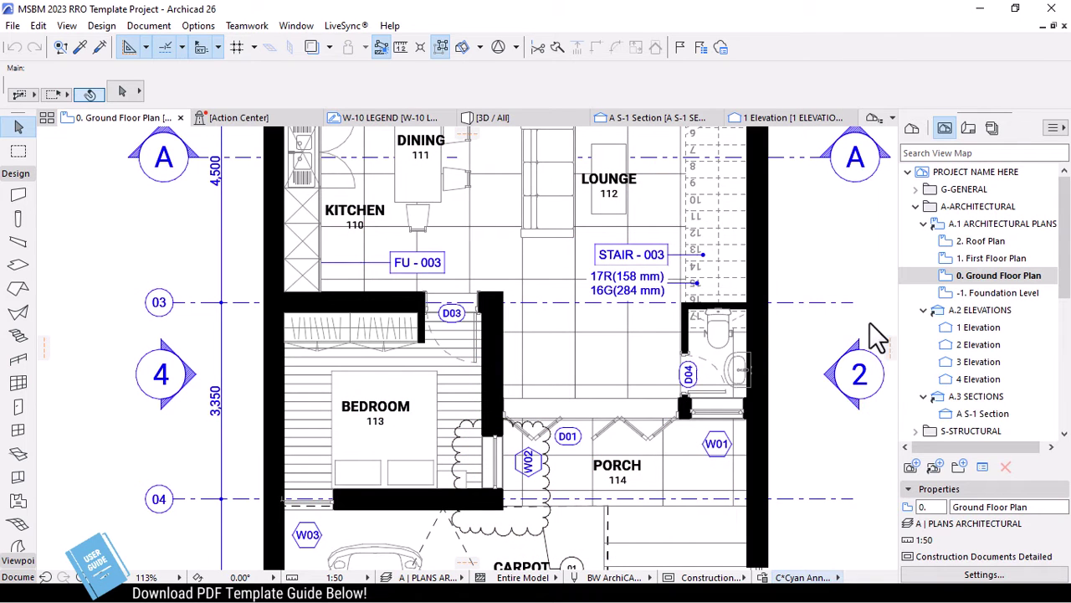
{"action": "left_click", "coordinate": [808, 577]}
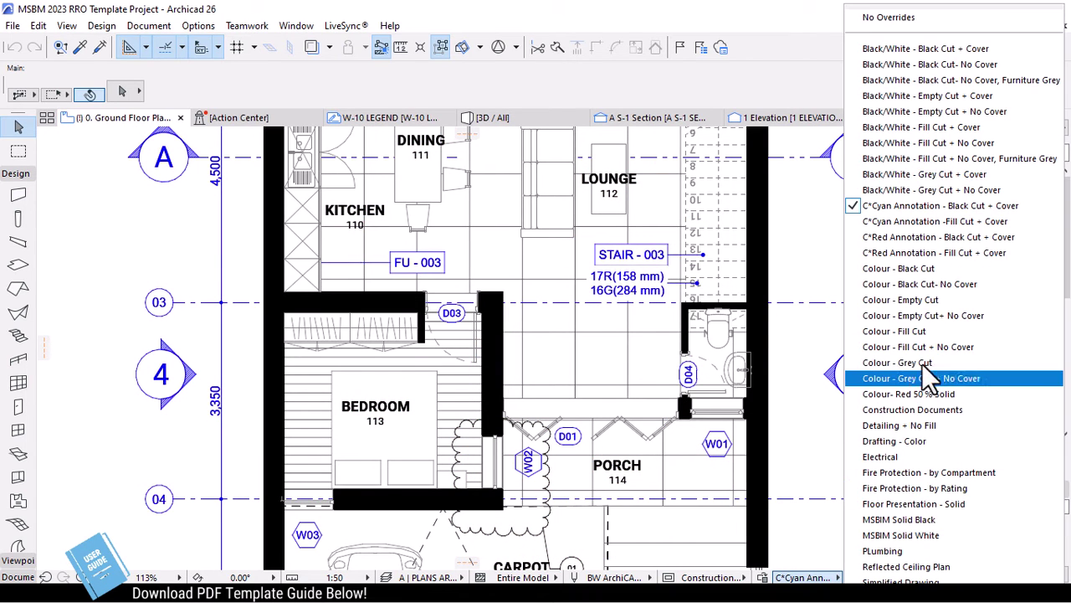
{"action": "left_click", "coordinate": [948, 130]}
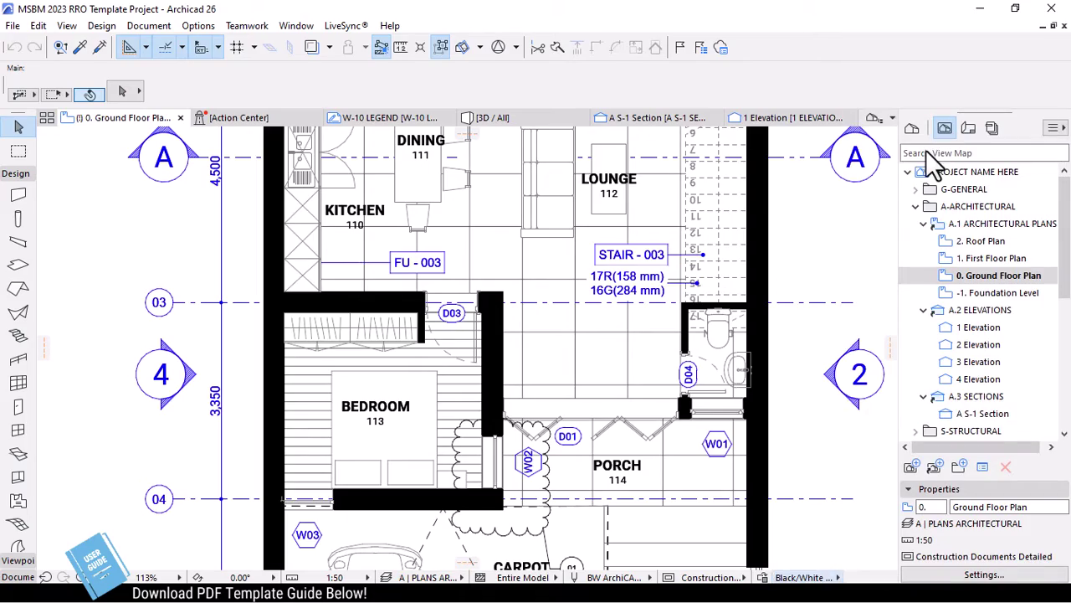
{"action": "scroll", "coordinate": [388, 312], "scroll_direction": "up", "scroll_amount": 3}
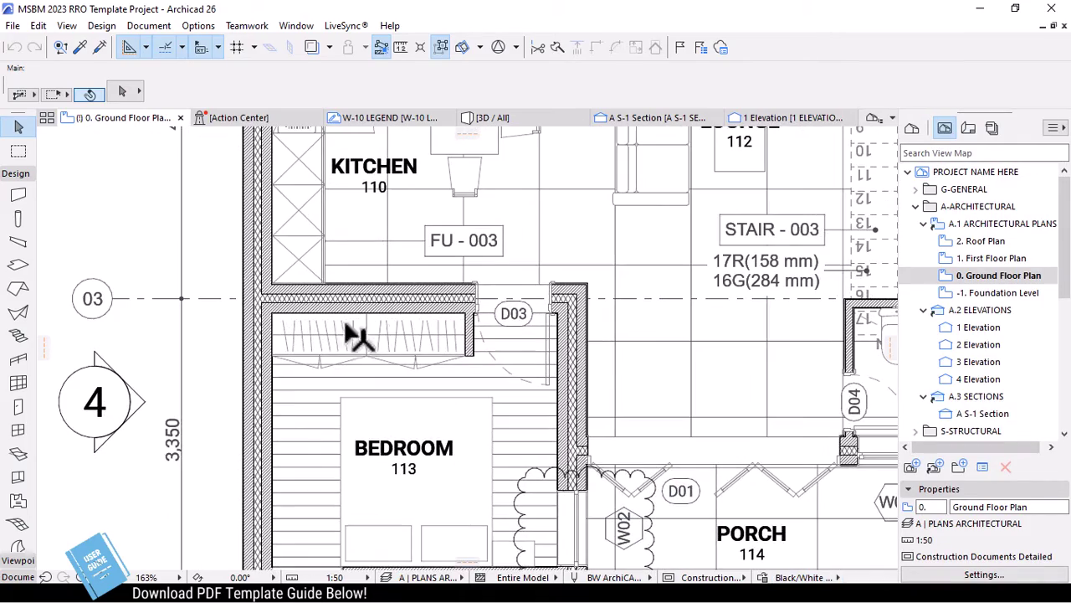
Create a GV GRAVEL building-material folder, then select reinforced concrete and start a new material
{"action": "scroll", "coordinate": [609, 358], "scroll_direction": "down", "scroll_amount": 3}
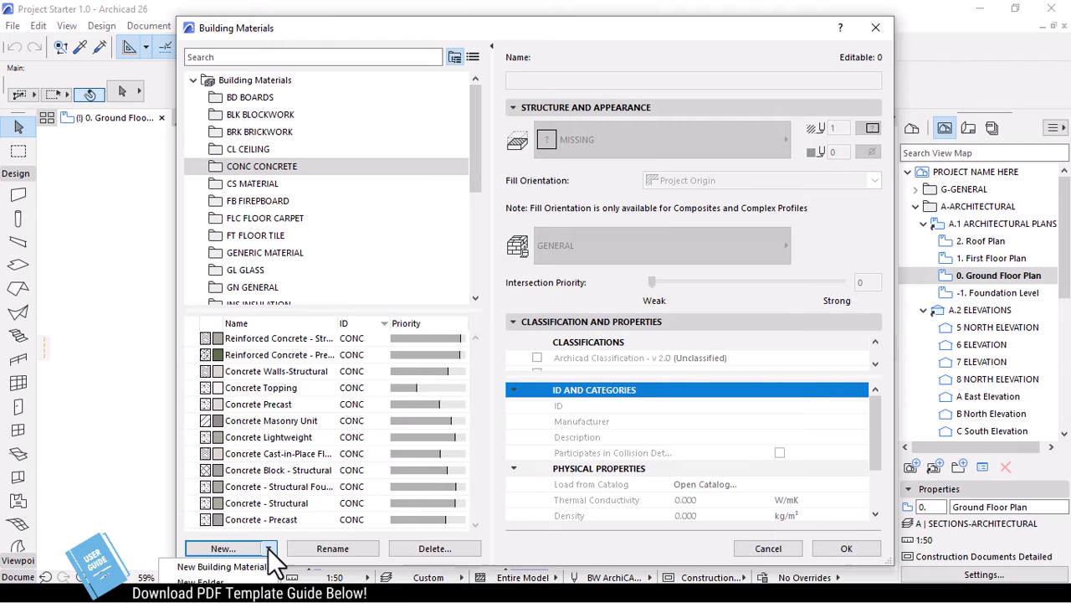
{"action": "left_click", "coordinate": [268, 547]}
{"action": "type", "text": "GV GRAVEL"}
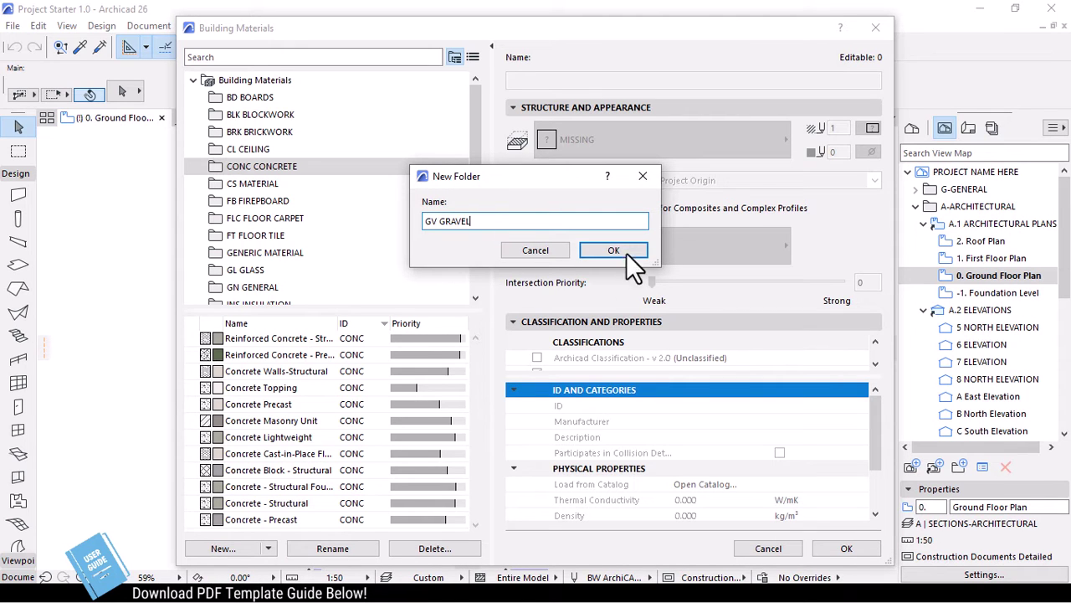
{"action": "left_click", "coordinate": [626, 253]}
{"action": "left_click", "coordinate": [268, 368]}
{"action": "left_click", "coordinate": [222, 547]}
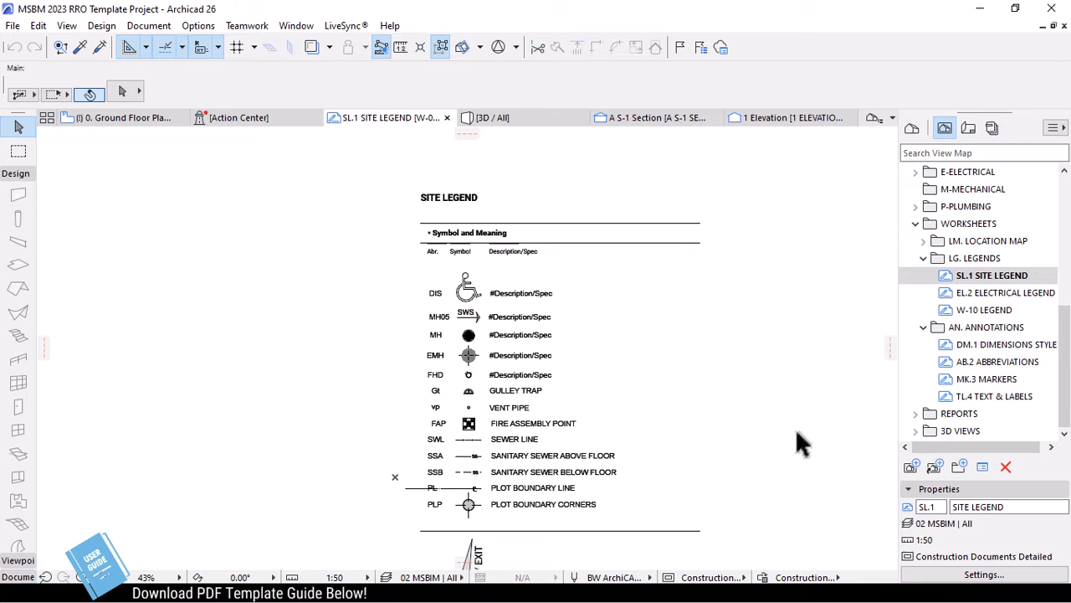
Open the EL.2 Electrical Legend, MK.3 Markers and TL.4 Text & Labels worksheets, then the Window menu
{"action": "double_click", "coordinate": [1001, 293]}
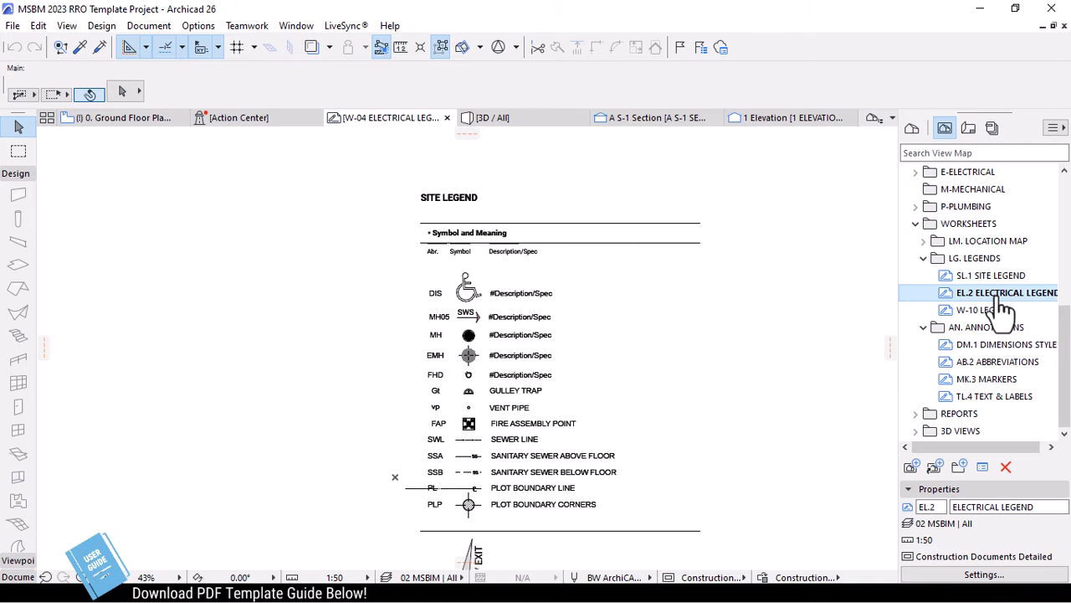
{"action": "double_click", "coordinate": [999, 381]}
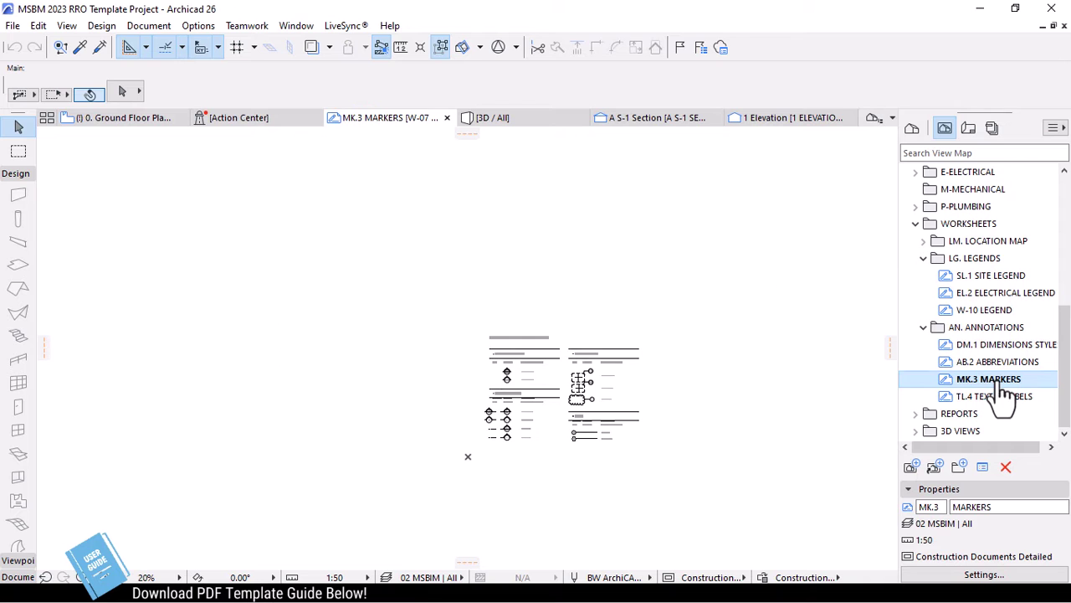
{"action": "scroll", "coordinate": [577, 418], "scroll_direction": "up", "scroll_amount": 5}
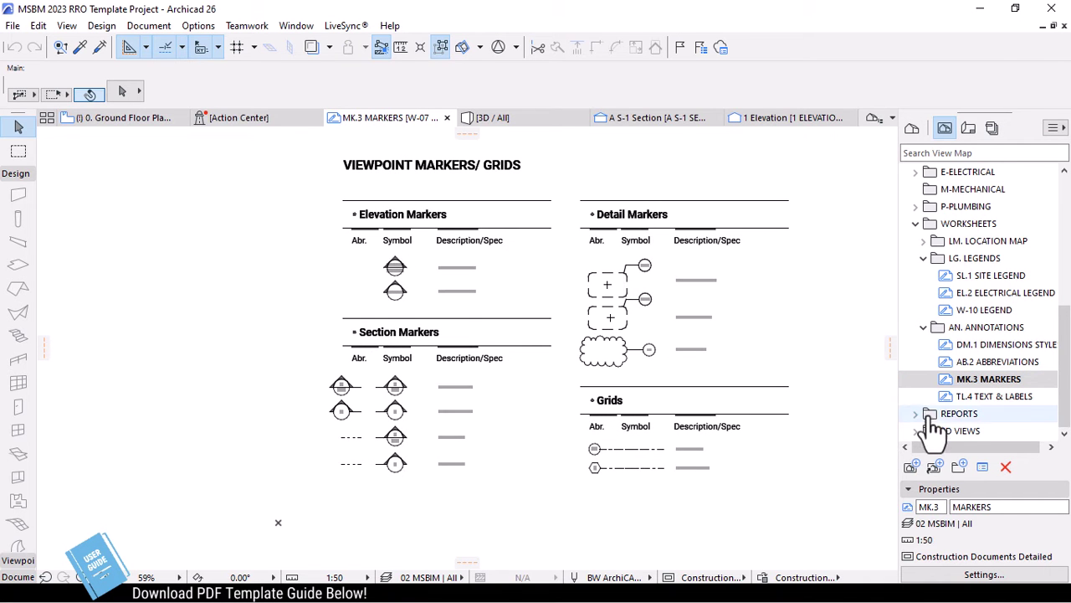
{"action": "left_click", "coordinate": [981, 398]}
{"action": "scroll", "coordinate": [720, 284], "scroll_direction": "up", "scroll_amount": 3}
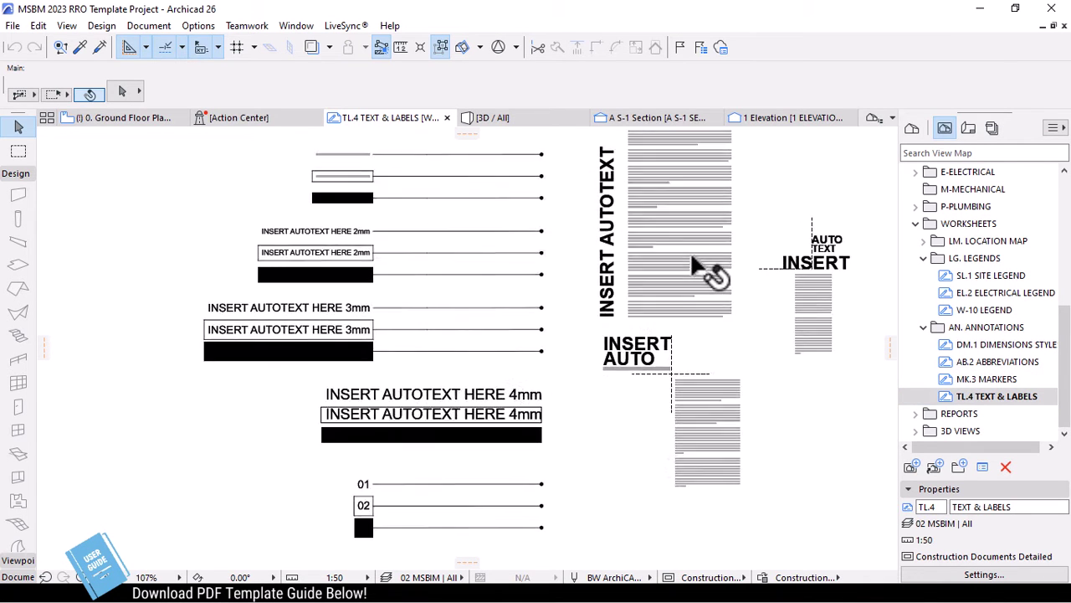
{"action": "scroll", "coordinate": [586, 326], "scroll_direction": "up", "scroll_amount": 2}
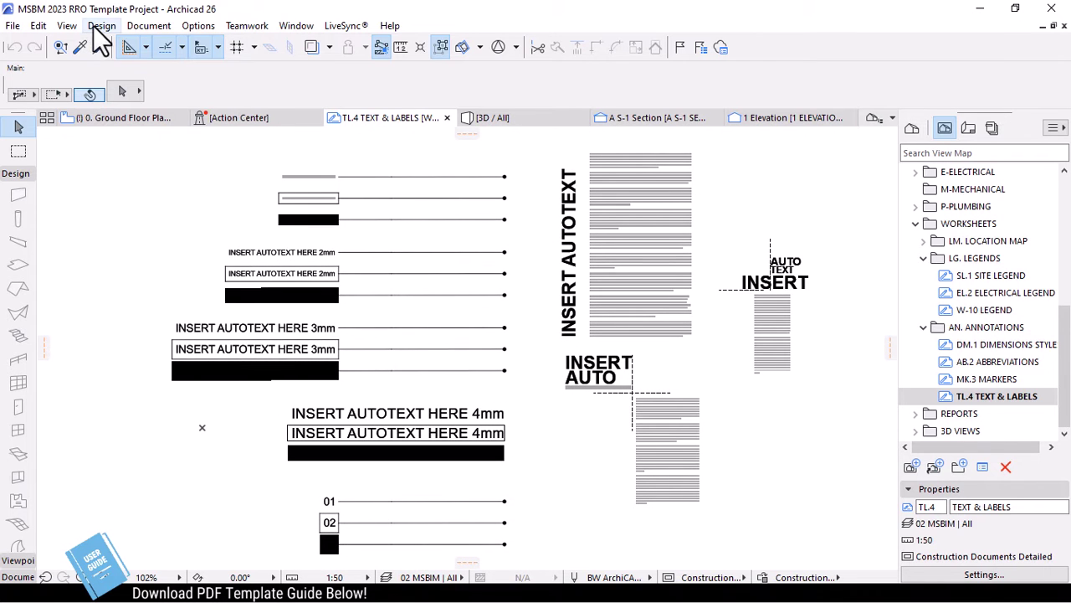
{"action": "left_click", "coordinate": [295, 27]}
{"action": "mouse_move", "coordinate": [315, 251]}
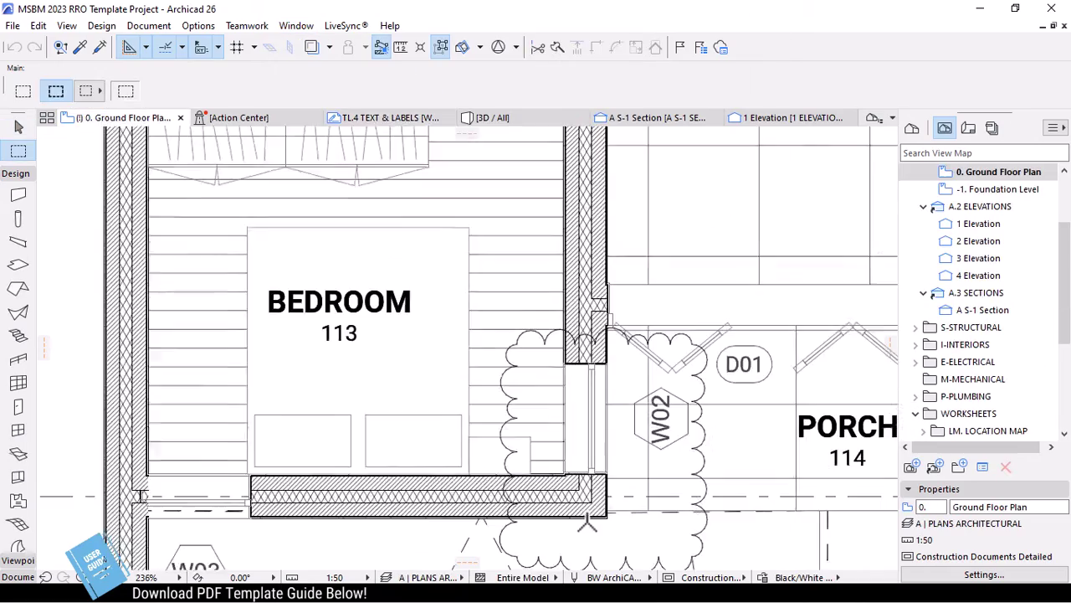
Collapse the A.2 Elevations and A.1 Architectural Plans folders in the Project Map
{"action": "scroll", "coordinate": [586, 523], "scroll_direction": "down", "scroll_amount": 2}
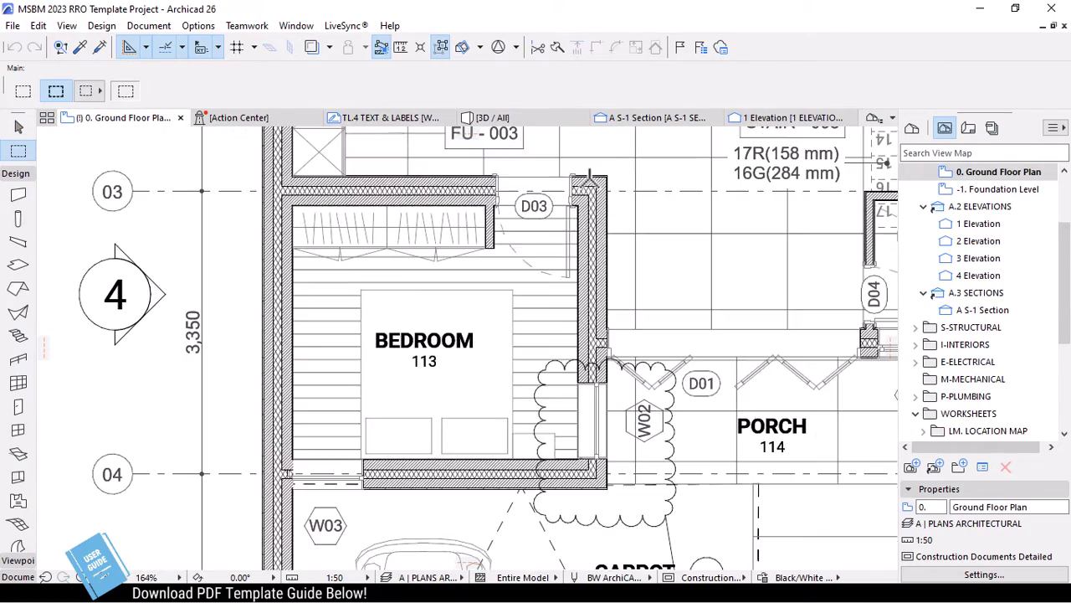
{"action": "scroll", "coordinate": [590, 175], "scroll_direction": "up", "scroll_amount": 6}
{"action": "scroll", "coordinate": [590, 176], "scroll_direction": "up", "scroll_amount": 1}
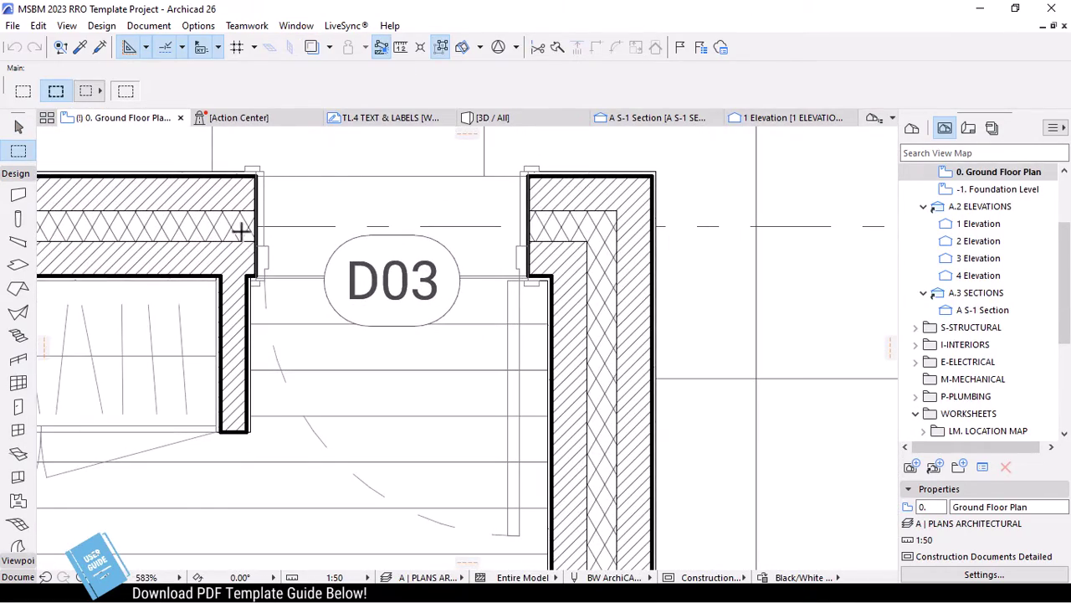
{"action": "scroll", "coordinate": [240, 231], "scroll_direction": "up", "scroll_amount": 1}
{"action": "scroll", "coordinate": [823, 332], "scroll_direction": "down", "scroll_amount": 1}
{"action": "scroll", "coordinate": [841, 378], "scroll_direction": "down", "scroll_amount": 1}
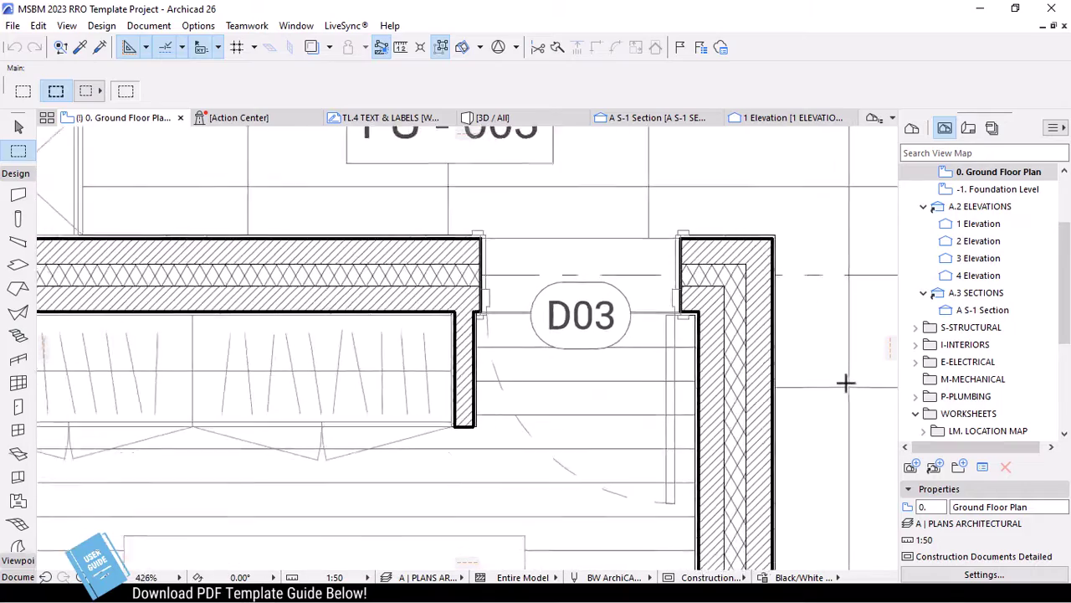
{"action": "scroll", "coordinate": [837, 373], "scroll_direction": "down", "scroll_amount": 1}
{"action": "scroll", "coordinate": [834, 326], "scroll_direction": "down", "scroll_amount": 2}
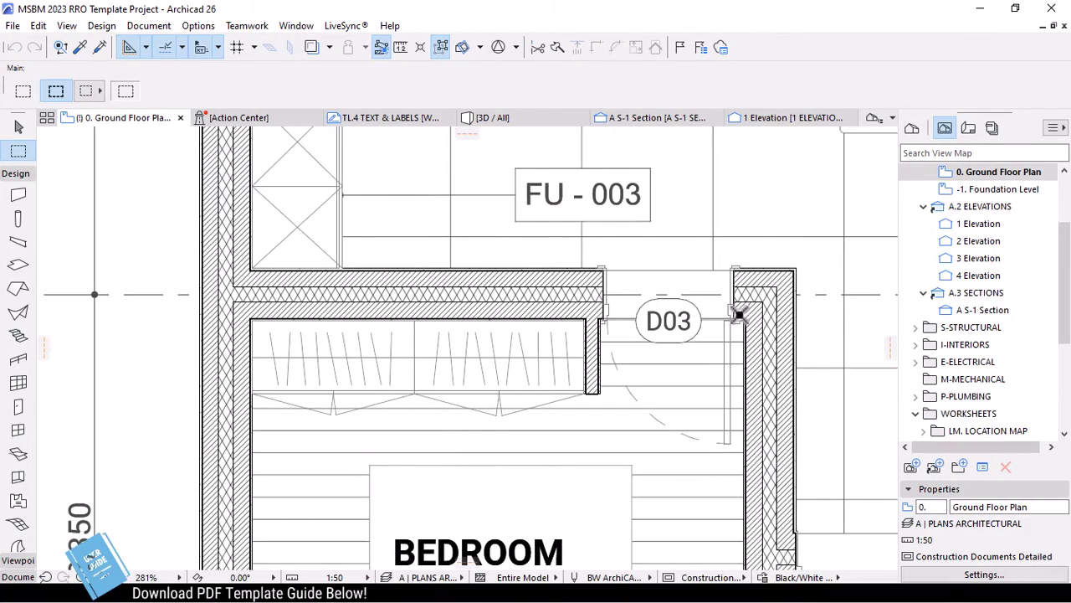
{"action": "scroll", "coordinate": [294, 284], "scroll_direction": "up", "scroll_amount": 1}
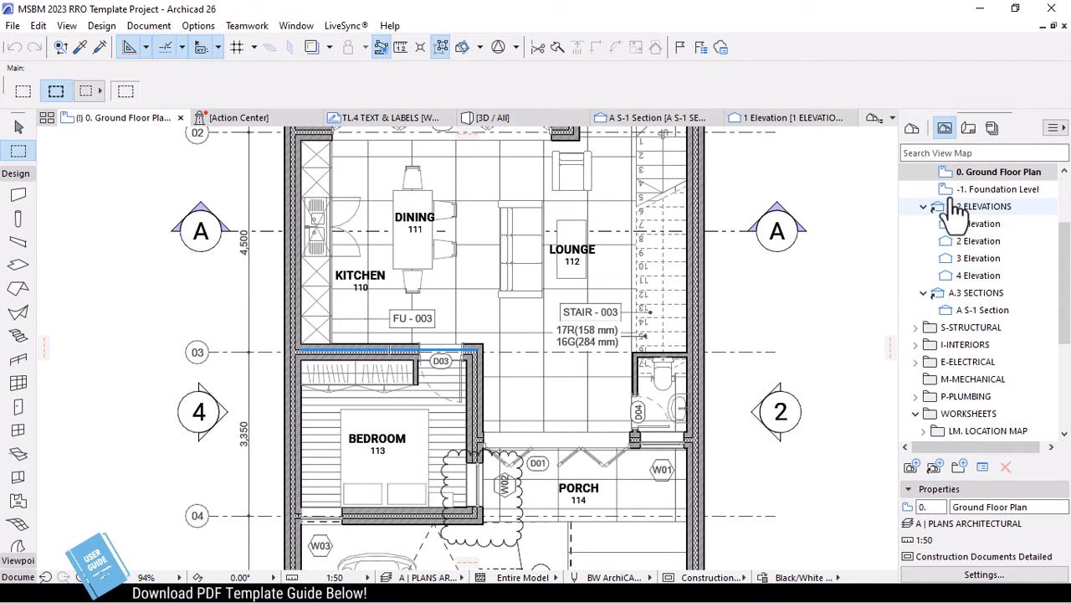
{"action": "left_click", "coordinate": [926, 208]}
{"action": "scroll", "coordinate": [927, 213], "scroll_direction": "up", "scroll_amount": 2}
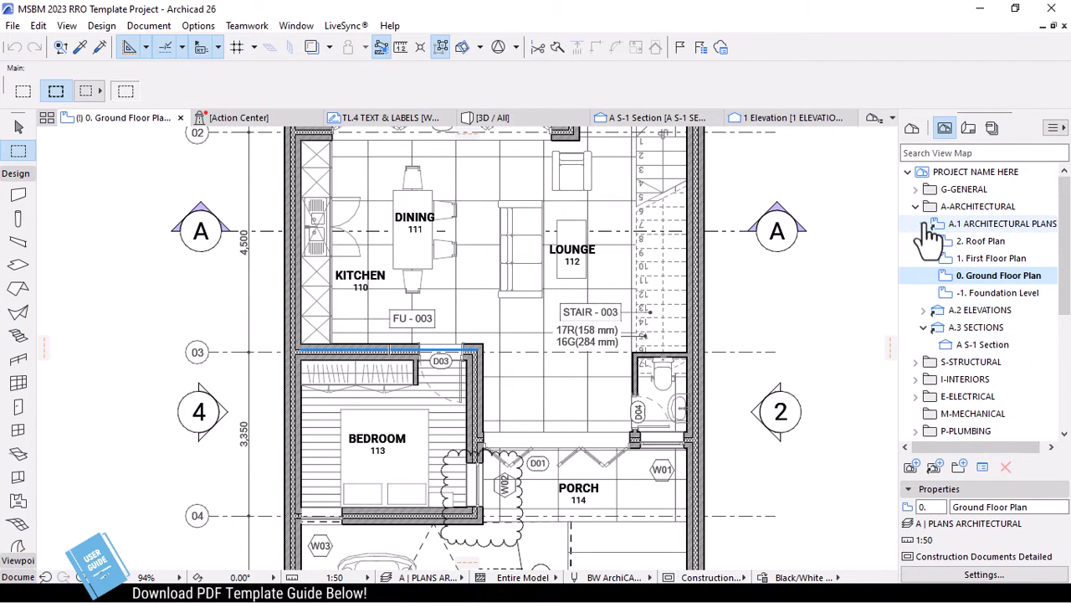
{"action": "left_click", "coordinate": [924, 223]}
Collapse A-Architectural and Worksheets, then expand REPORTS to show its legend and quantities folders
{"action": "scroll", "coordinate": [937, 254], "scroll_direction": "down", "scroll_amount": 1}
{"action": "scroll", "coordinate": [927, 226], "scroll_direction": "up", "scroll_amount": 1}
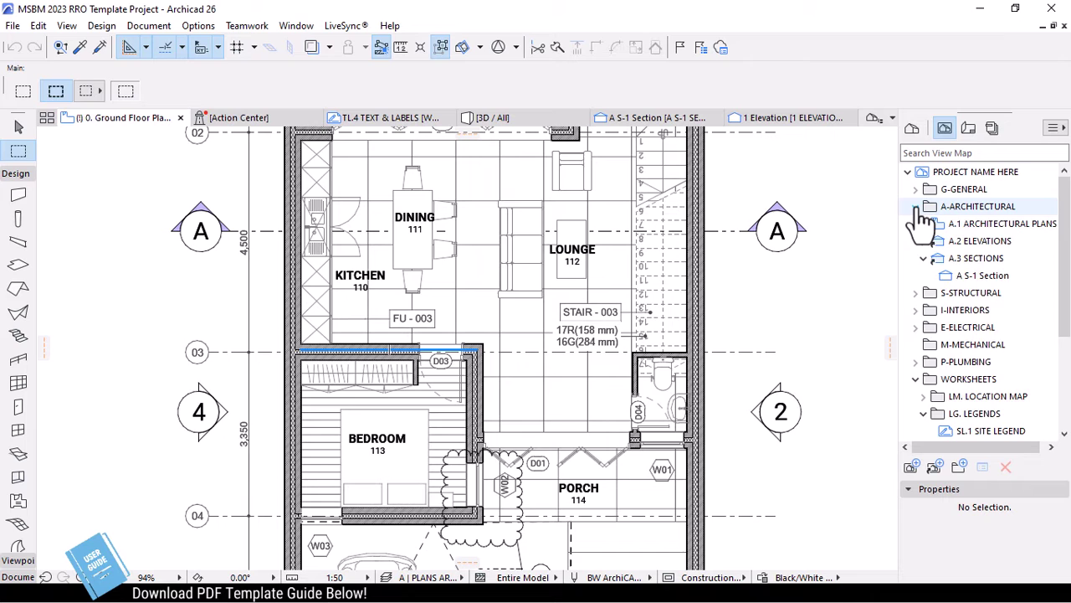
{"action": "left_click", "coordinate": [916, 208]}
{"action": "scroll", "coordinate": [912, 323], "scroll_direction": "down", "scroll_amount": 1}
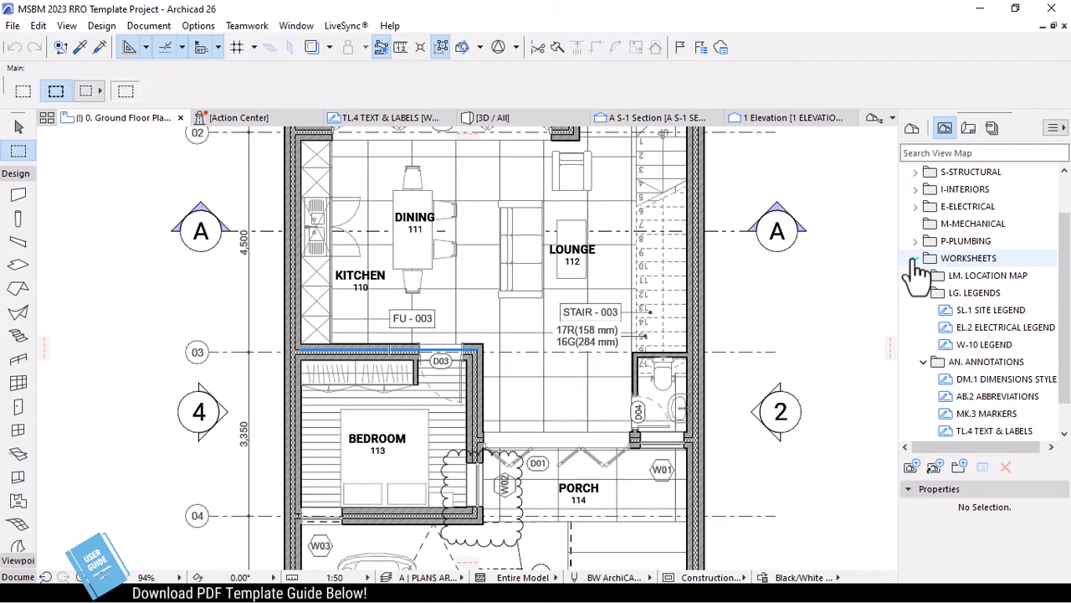
{"action": "left_click", "coordinate": [916, 265]}
{"action": "left_click", "coordinate": [917, 328]}
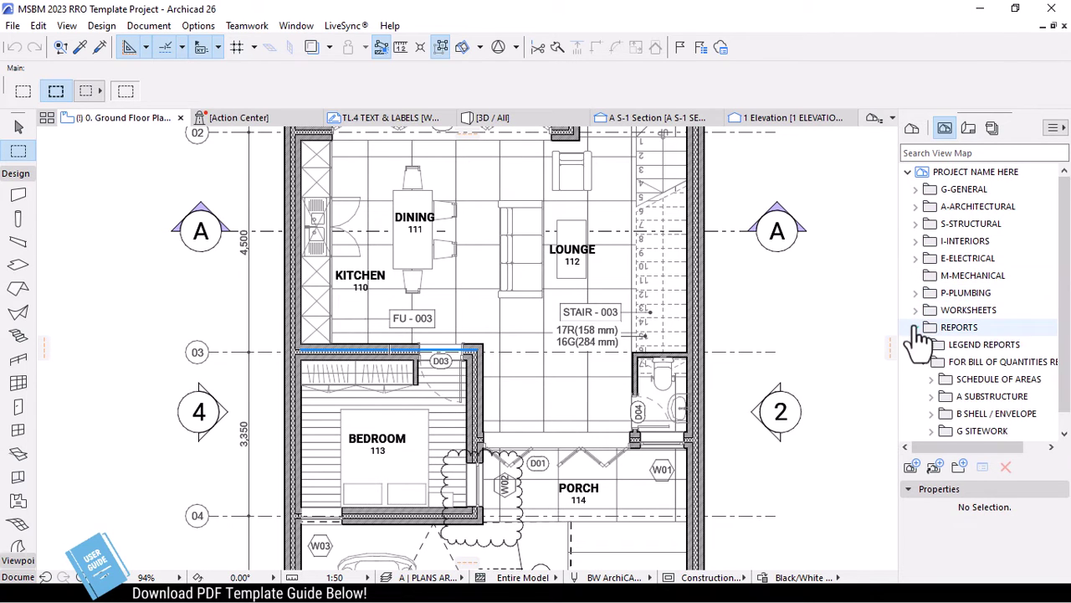
{"action": "scroll", "coordinate": [929, 361], "scroll_direction": "down", "scroll_amount": 1}
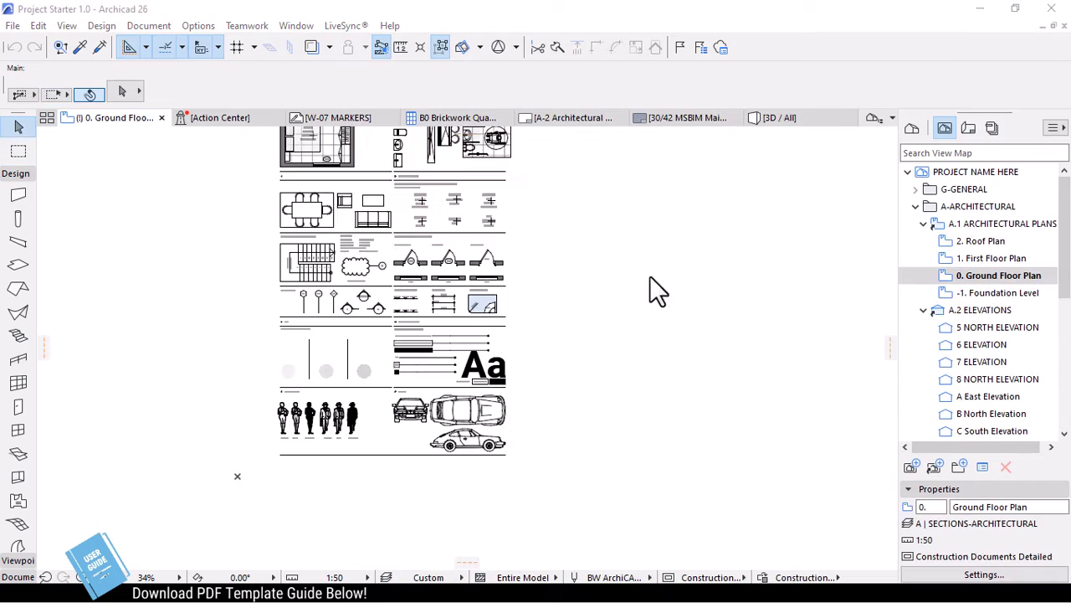
{"action": "scroll", "coordinate": [650, 287], "scroll_direction": "up", "scroll_amount": 3}
Set the Graphic Override combination to No Overrides on the annotation sheet
{"action": "scroll", "coordinate": [431, 371], "scroll_direction": "up", "scroll_amount": 3}
{"action": "scroll", "coordinate": [757, 444], "scroll_direction": "up", "scroll_amount": 1}
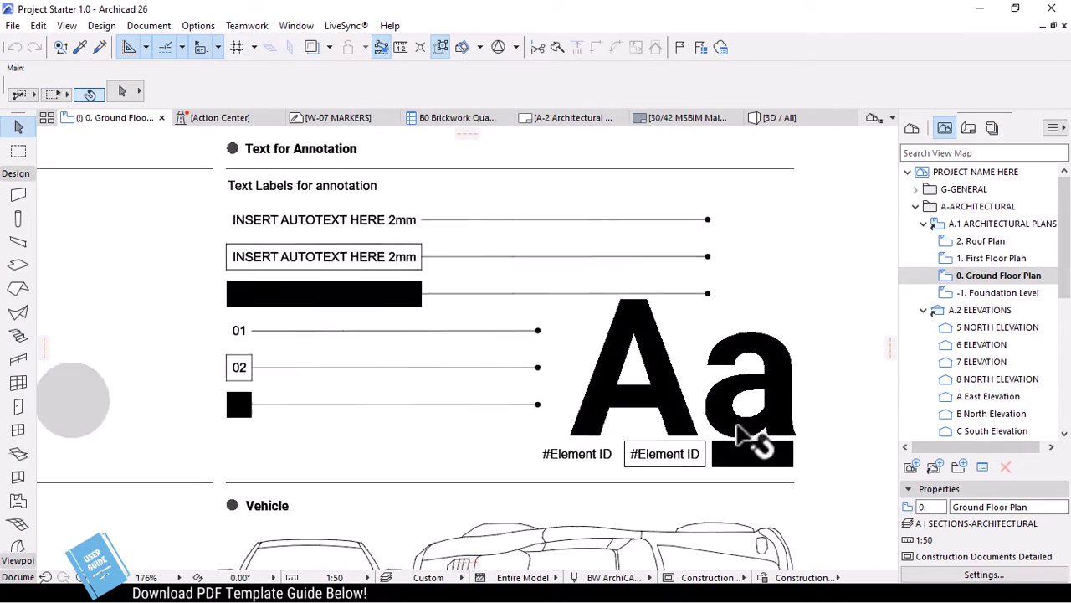
{"action": "scroll", "coordinate": [757, 444], "scroll_direction": "up", "scroll_amount": 3}
{"action": "left_click", "coordinate": [806, 577]}
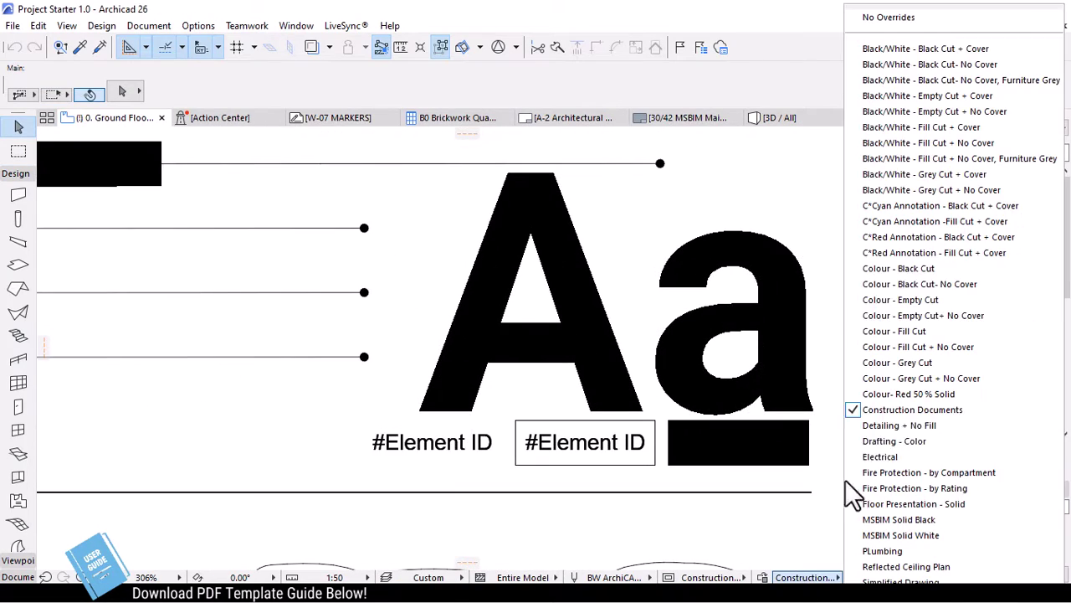
{"action": "left_click", "coordinate": [889, 16]}
{"action": "scroll", "coordinate": [783, 394], "scroll_direction": "up", "scroll_amount": 1}
{"action": "scroll", "coordinate": [803, 419], "scroll_direction": "down", "scroll_amount": 2}
{"action": "scroll", "coordinate": [778, 414], "scroll_direction": "down", "scroll_amount": 2}
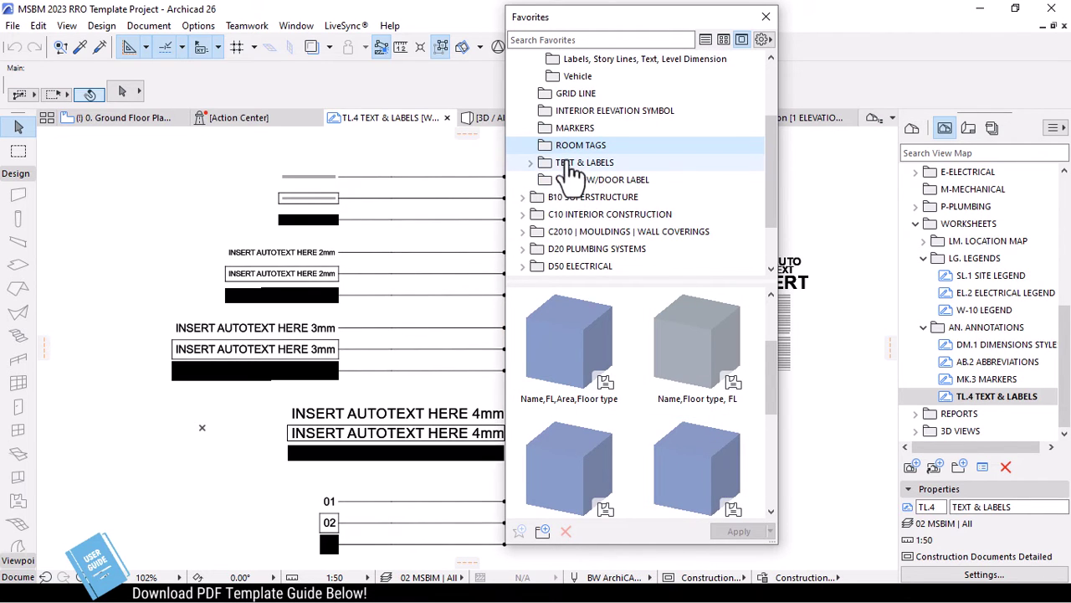
Expand the TEXT & LABELS favorites folder and select Annotation Labels
{"action": "left_click", "coordinate": [531, 162]}
{"action": "left_click", "coordinate": [586, 197]}
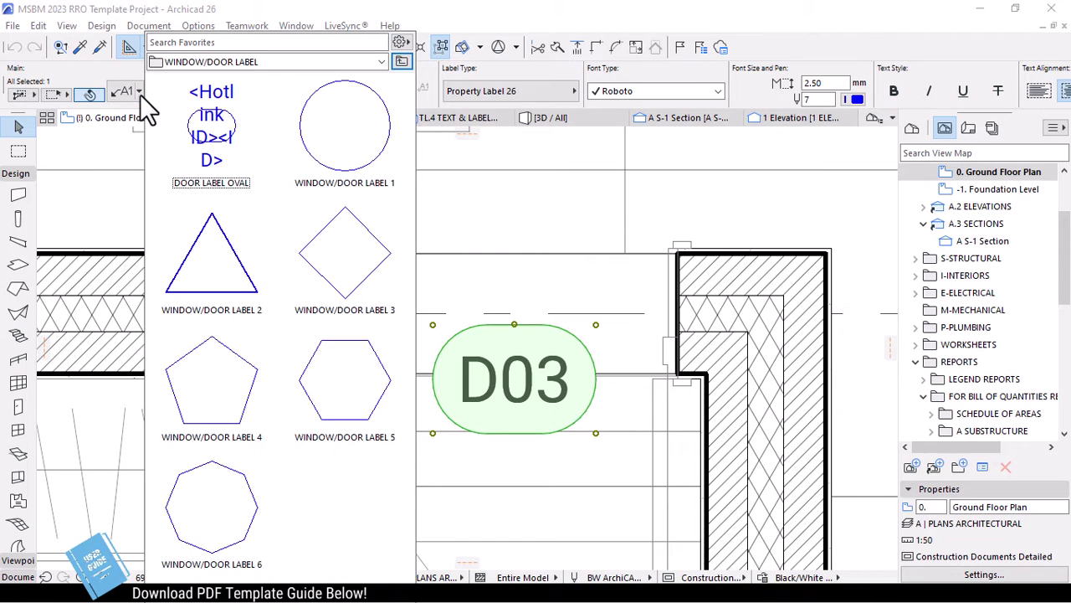
Swap the D03 door label marker to the pentagon Door-Marker favorite after trying the octagon
{"action": "double_click", "coordinate": [348, 156]}
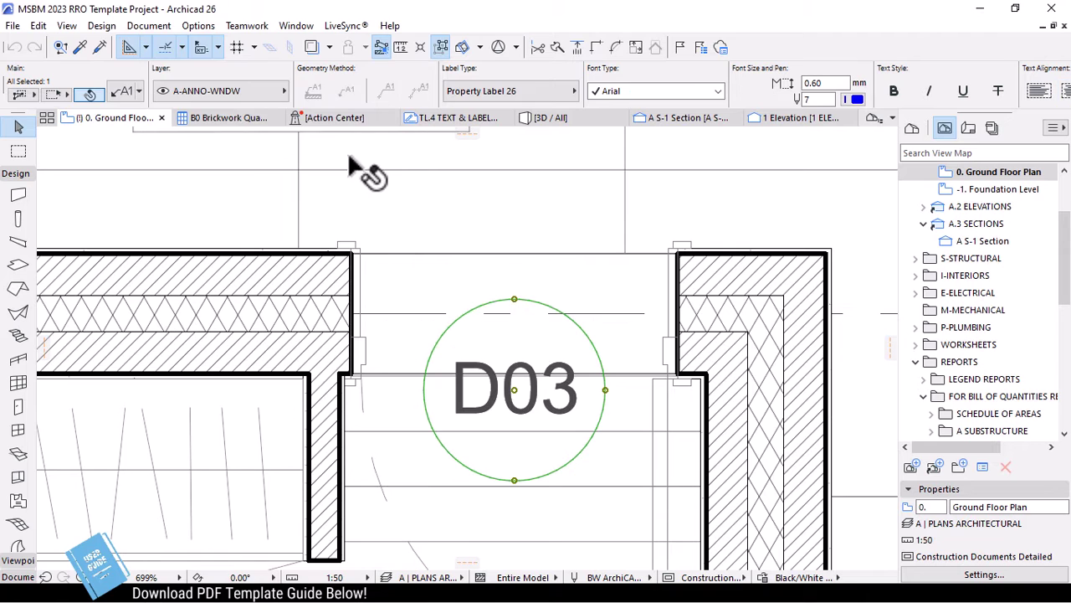
{"action": "left_click", "coordinate": [136, 92]}
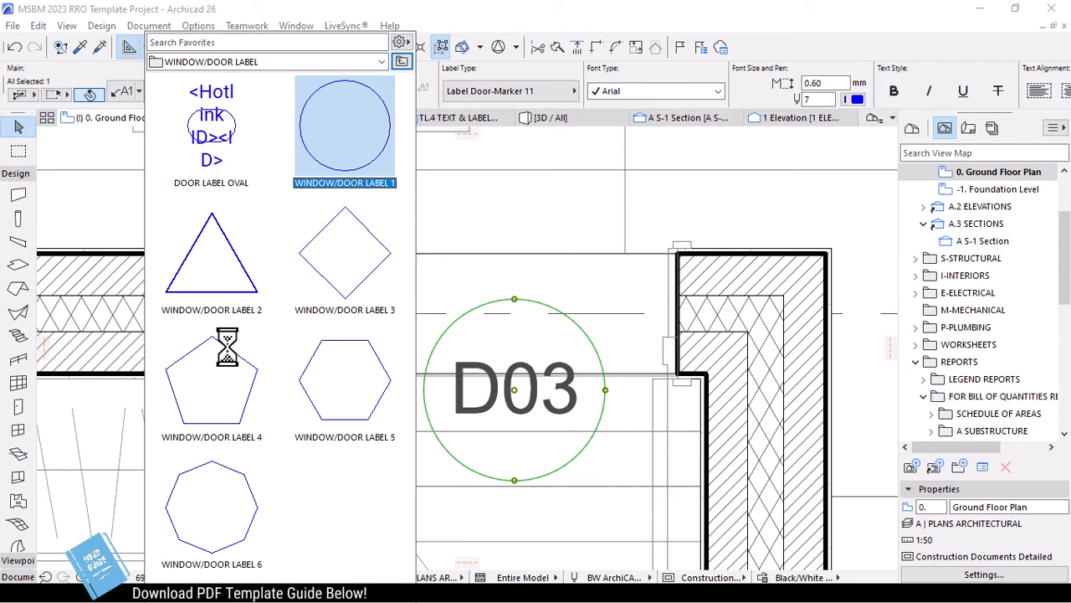
{"action": "double_click", "coordinate": [215, 498]}
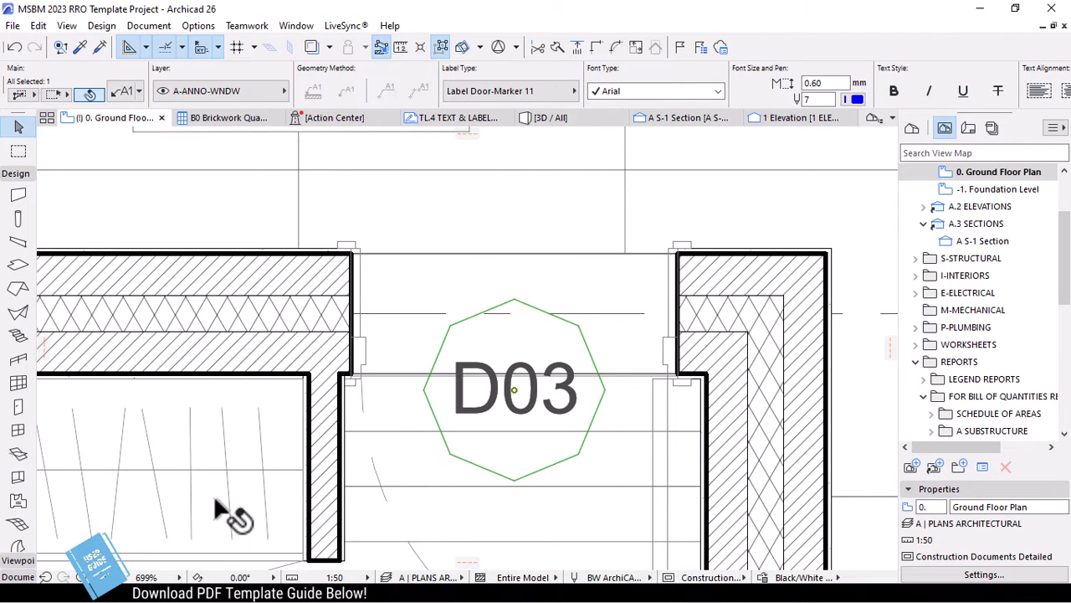
{"action": "left_click", "coordinate": [140, 93]}
{"action": "key", "text": "Escape"}
{"action": "left_click", "coordinate": [135, 87]}
{"action": "double_click", "coordinate": [203, 389]}
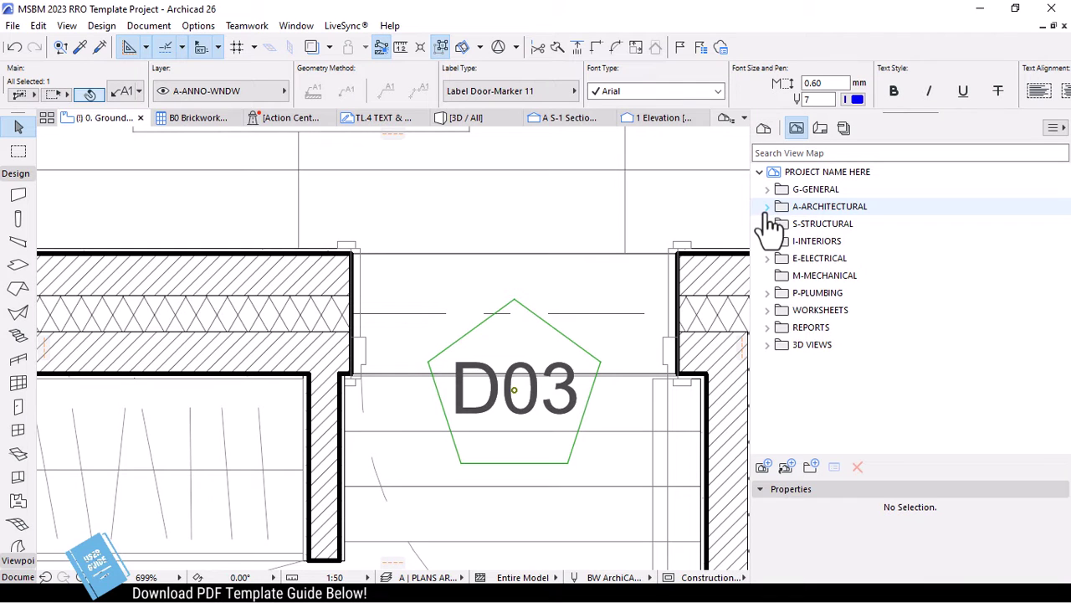
Expand the A-Architectural, worksheet and REPORTS folders and open the brickwork quantities schedule
{"action": "left_click", "coordinate": [768, 206]}
{"action": "left_click", "coordinate": [775, 241]}
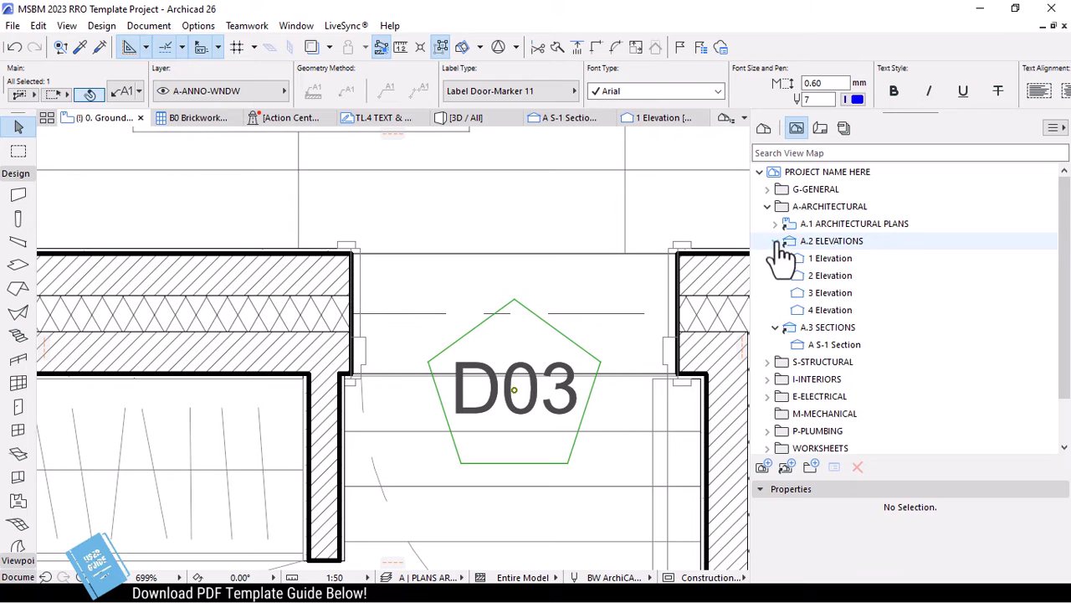
{"action": "scroll", "coordinate": [813, 311], "scroll_direction": "down", "scroll_amount": 1}
{"action": "left_click", "coordinate": [768, 395]}
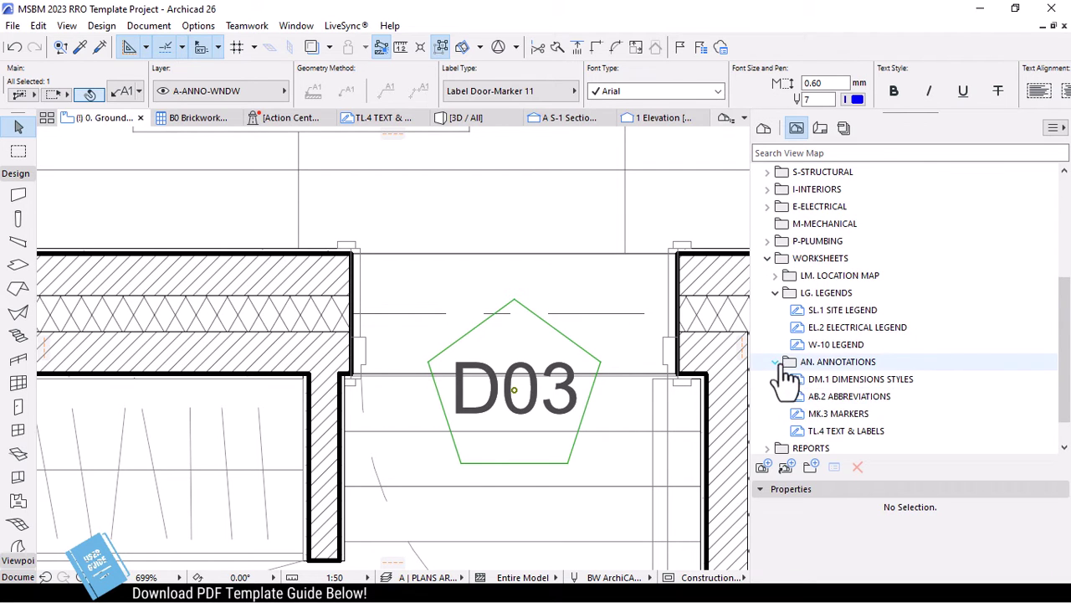
{"action": "left_click", "coordinate": [775, 362]}
{"action": "left_click", "coordinate": [775, 318]}
{"action": "left_click", "coordinate": [767, 414]}
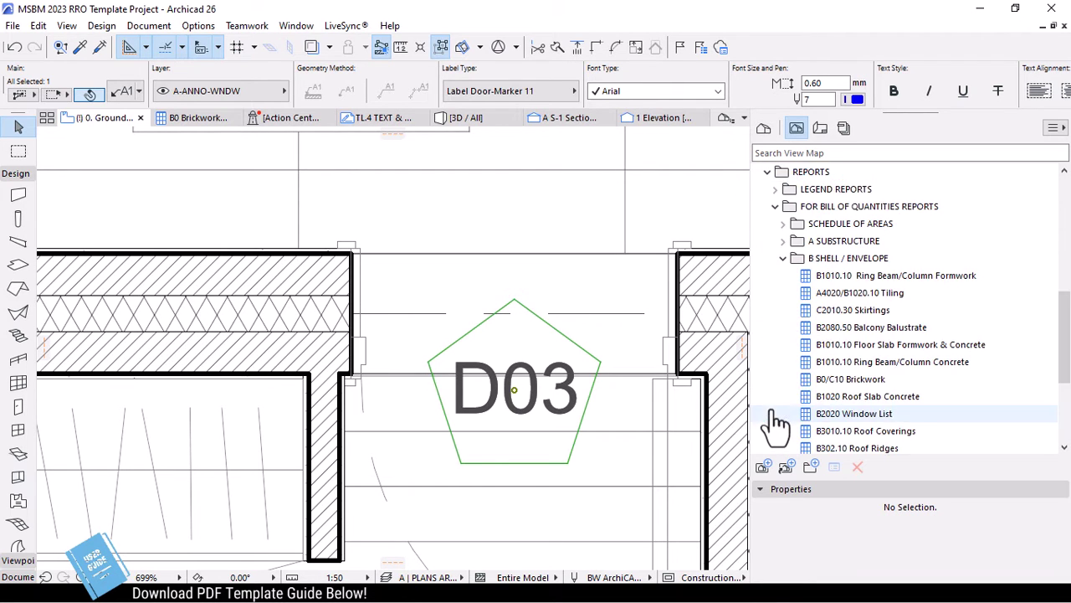
{"action": "scroll", "coordinate": [837, 351], "scroll_direction": "down", "scroll_amount": 3}
{"action": "double_click", "coordinate": [849, 339]}
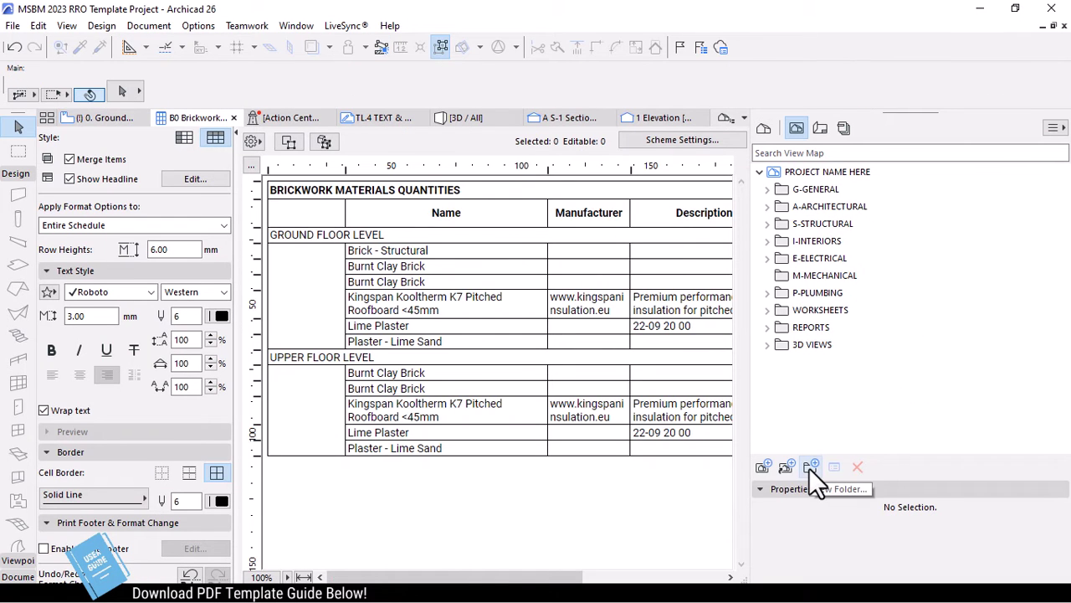
Create a test CIVIL folder in the View Map and delete it again
{"action": "left_click", "coordinate": [810, 467]}
{"action": "type", "text": "CIVI"}
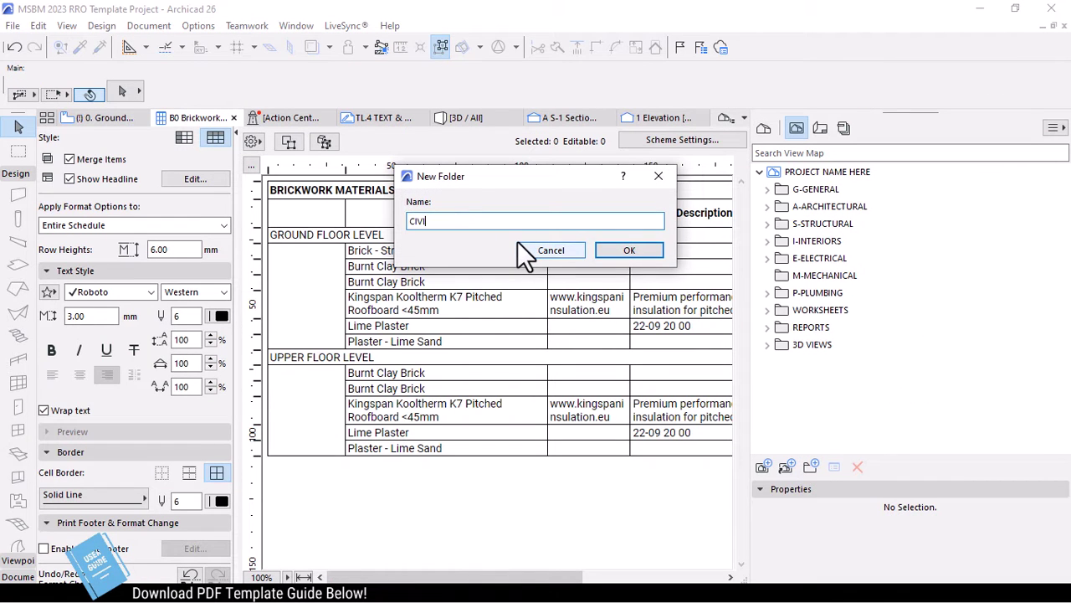
{"action": "type", "text": "L"}
{"action": "left_click", "coordinate": [623, 249]}
{"action": "left_click", "coordinate": [857, 466]}
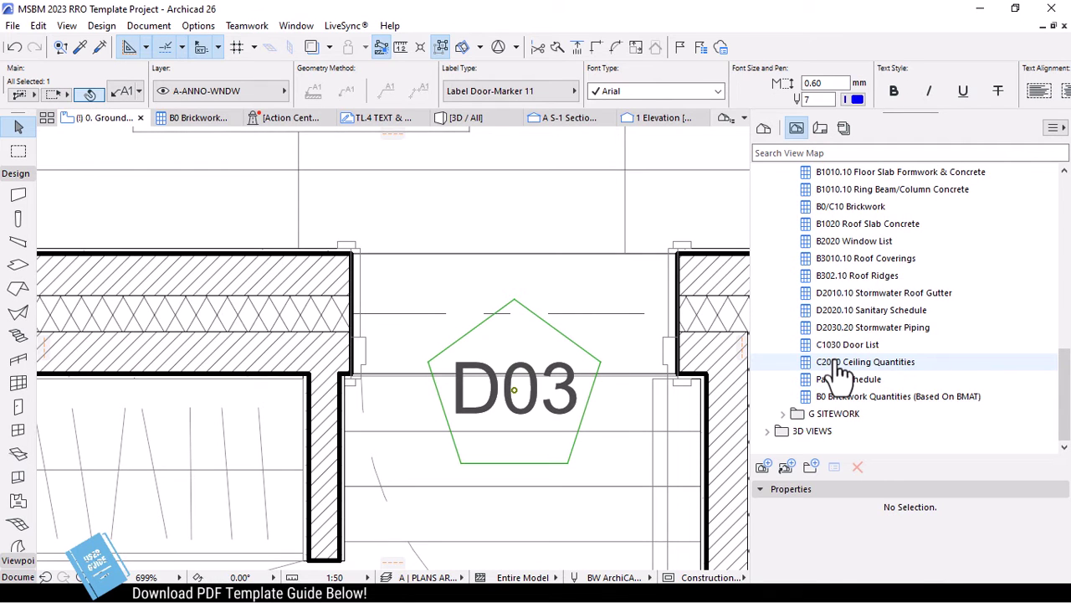
Open the B0 Brickwork Quantities schedule, then collapse A-Architectural, Worksheets and B Shell folders
{"action": "left_click", "coordinate": [871, 402]}
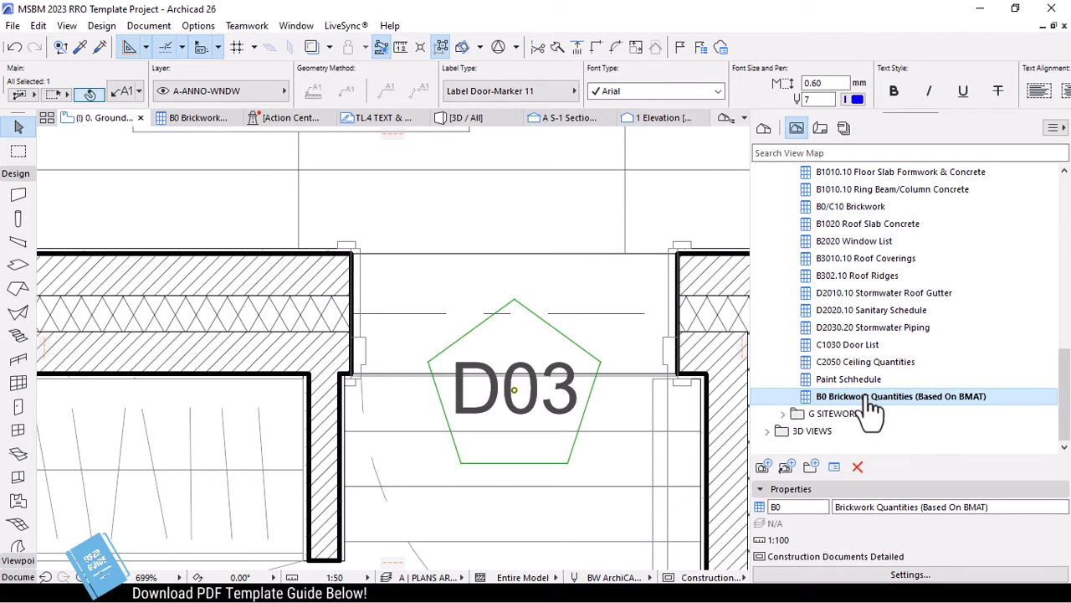
{"action": "double_click", "coordinate": [870, 404]}
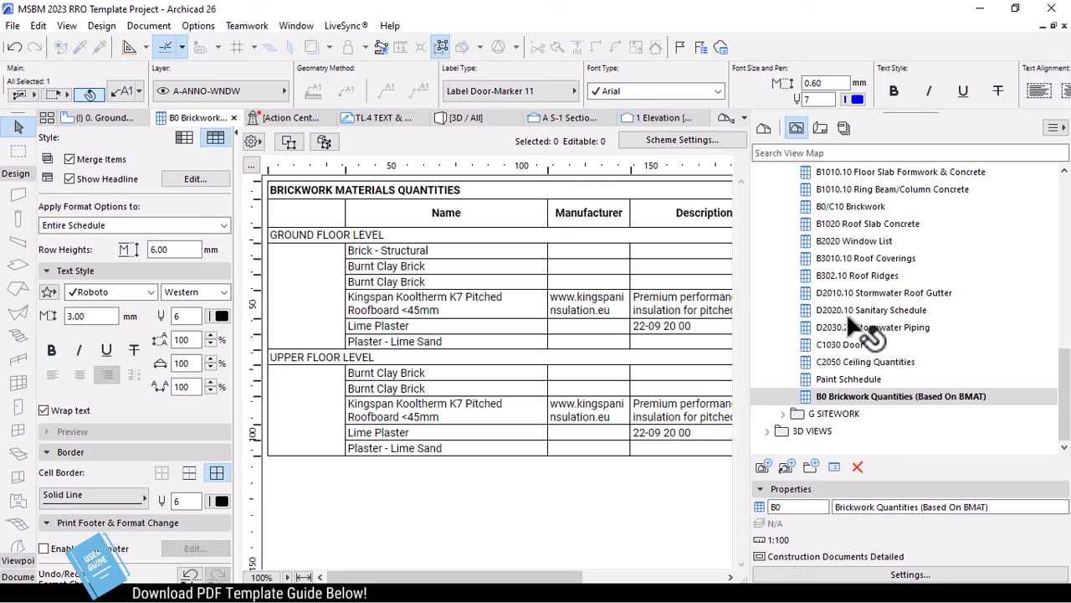
{"action": "scroll", "coordinate": [896, 314], "scroll_direction": "up", "scroll_amount": 5}
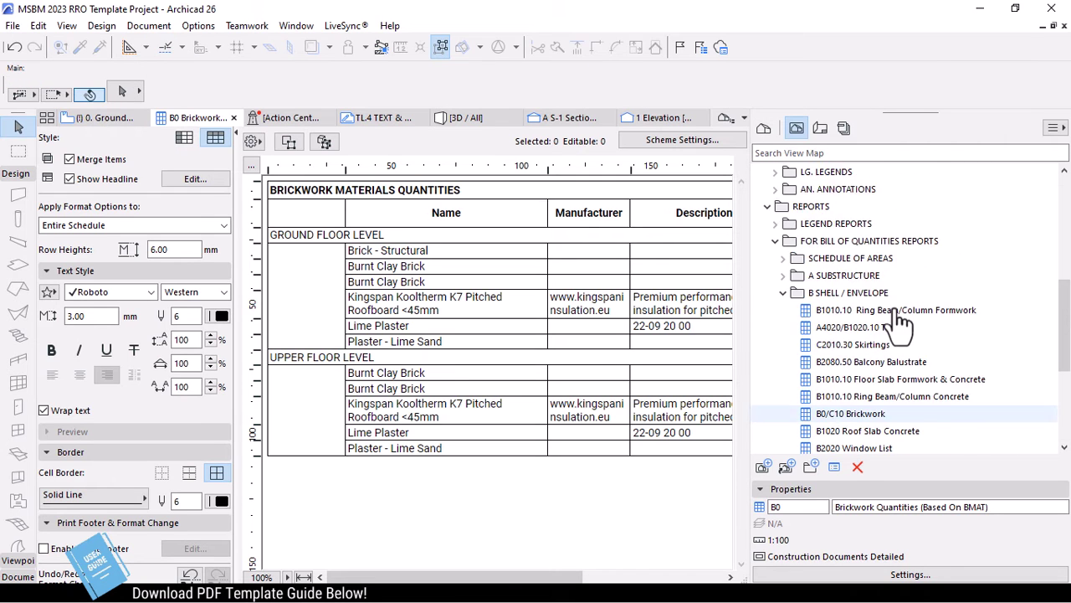
{"action": "scroll", "coordinate": [897, 318], "scroll_direction": "up", "scroll_amount": 2}
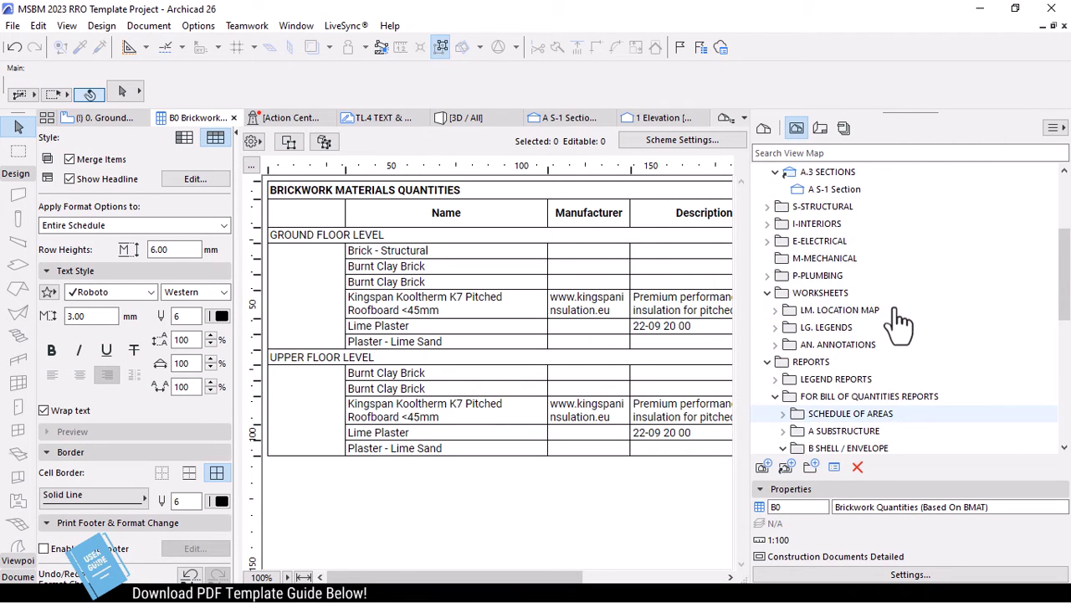
{"action": "scroll", "coordinate": [900, 322], "scroll_direction": "up", "scroll_amount": 2}
{"action": "scroll", "coordinate": [900, 322], "scroll_direction": "up", "scroll_amount": 1}
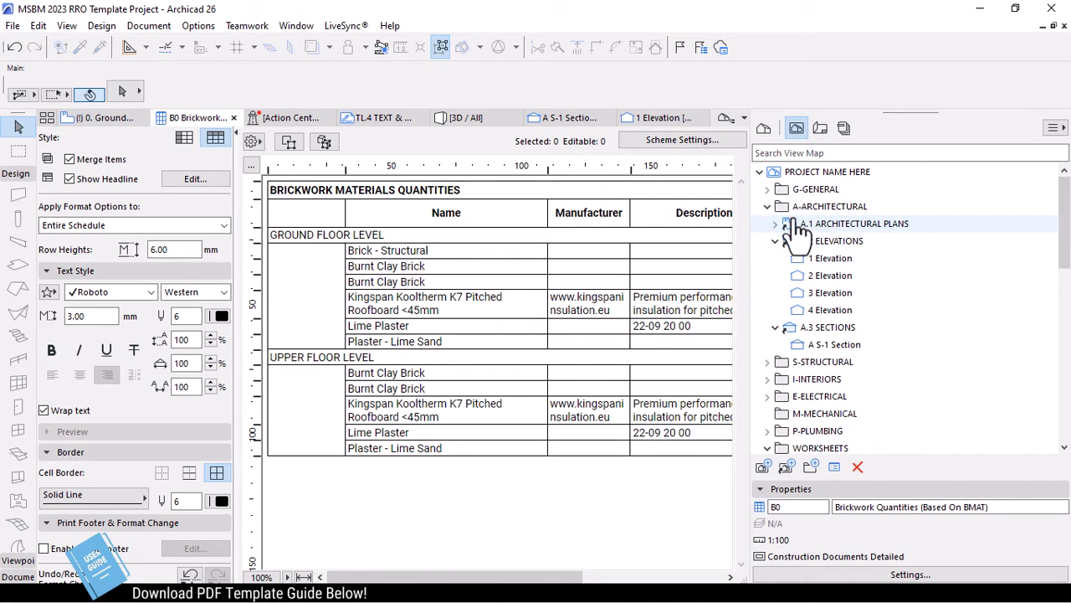
{"action": "left_click", "coordinate": [767, 207]}
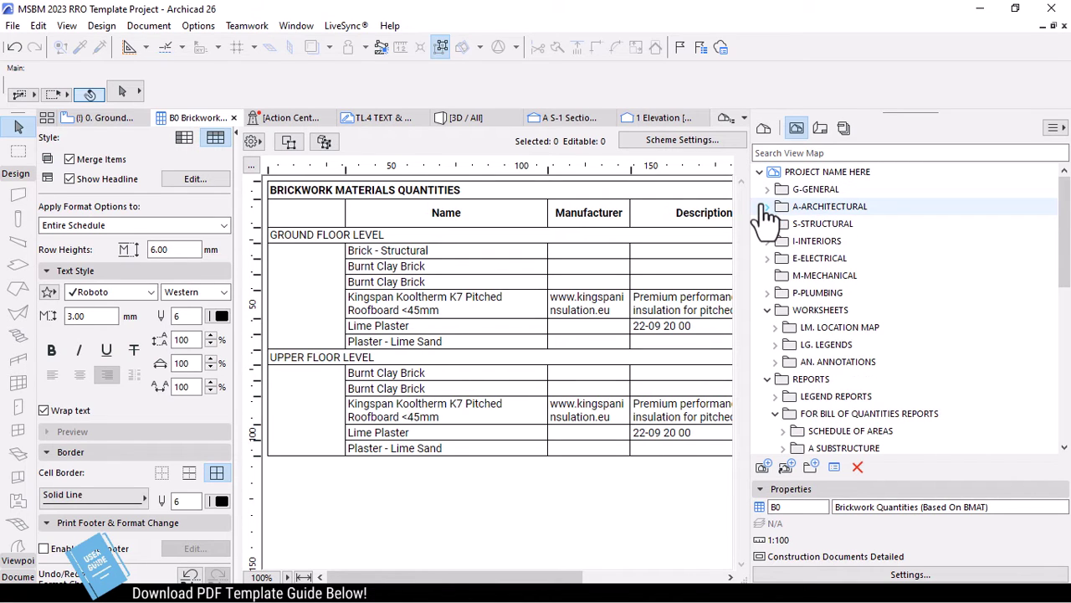
{"action": "left_click", "coordinate": [767, 310]}
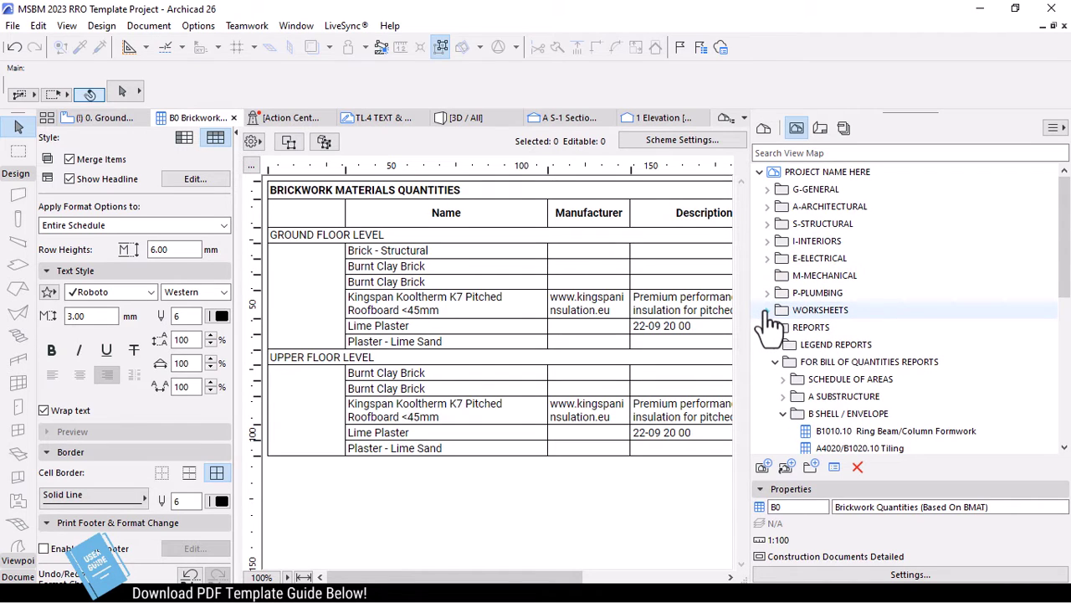
{"action": "left_click", "coordinate": [784, 414]}
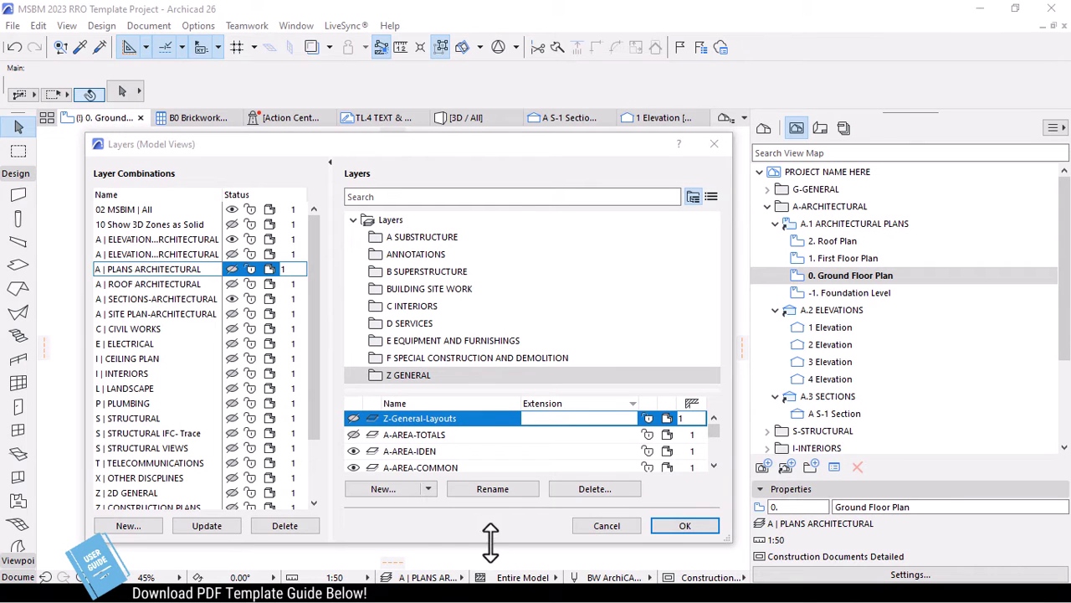
Enlarge the Layers dialog and browse the Substructure through Special Construction layer folders
{"action": "left_click_drag", "start_coordinate": [490, 543], "coordinate": [491, 564]}
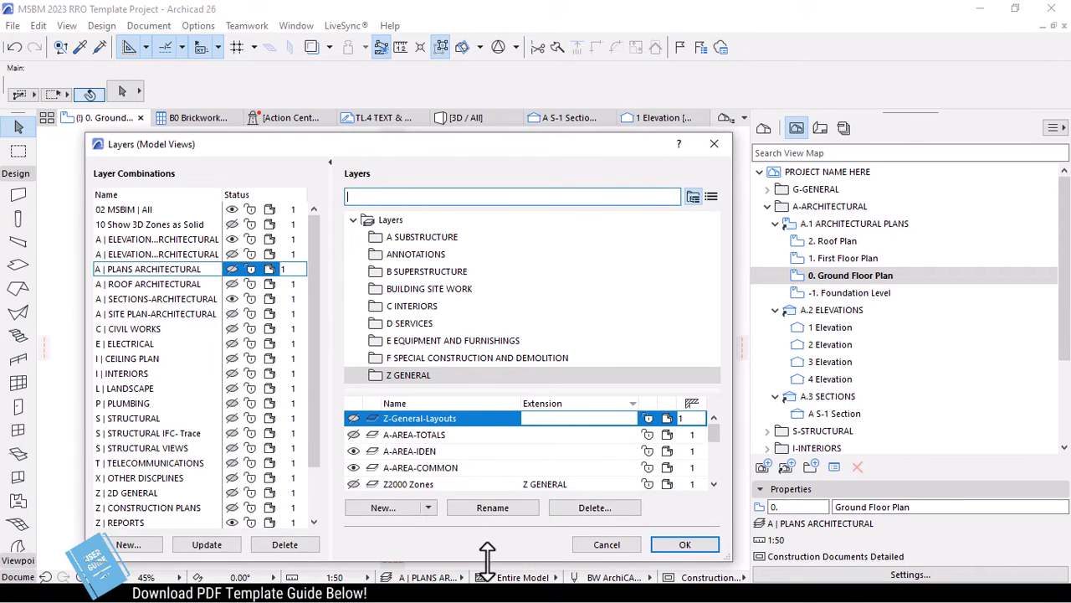
{"action": "left_click", "coordinate": [407, 271]}
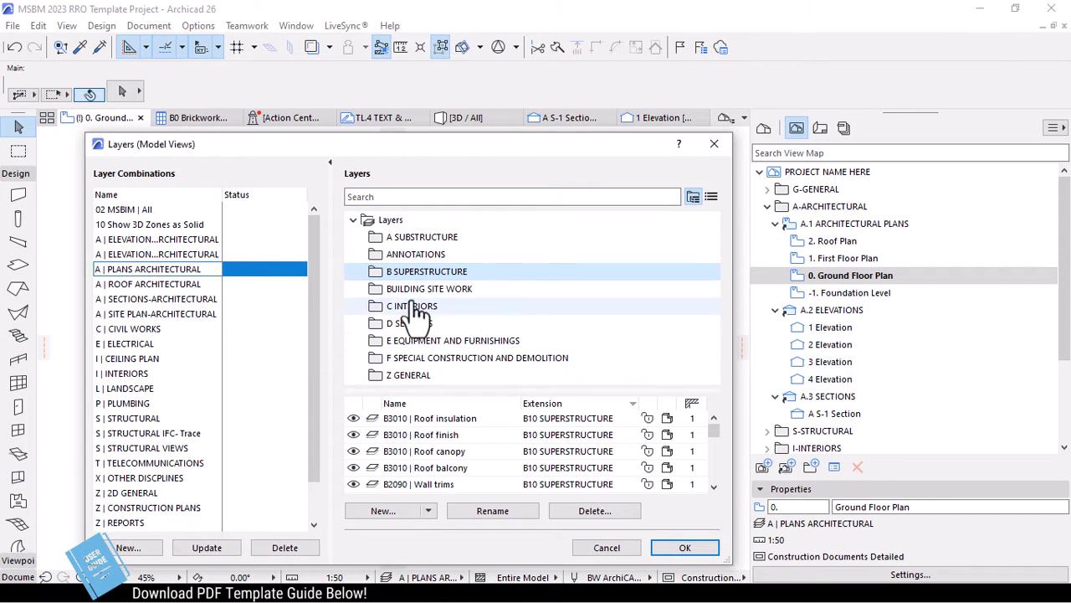
{"action": "left_click", "coordinate": [416, 253]}
{"action": "scroll", "coordinate": [443, 460], "scroll_direction": "down", "scroll_amount": 2}
{"action": "scroll", "coordinate": [443, 463], "scroll_direction": "down", "scroll_amount": 2}
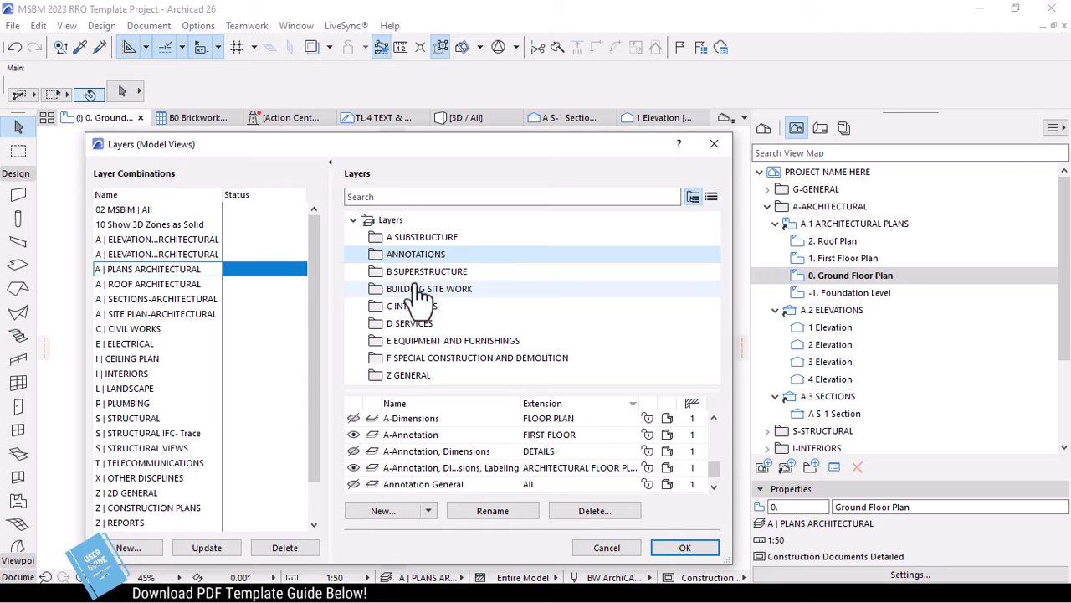
{"action": "left_click", "coordinate": [419, 237]}
{"action": "scroll", "coordinate": [427, 452], "scroll_direction": "up", "scroll_amount": 2}
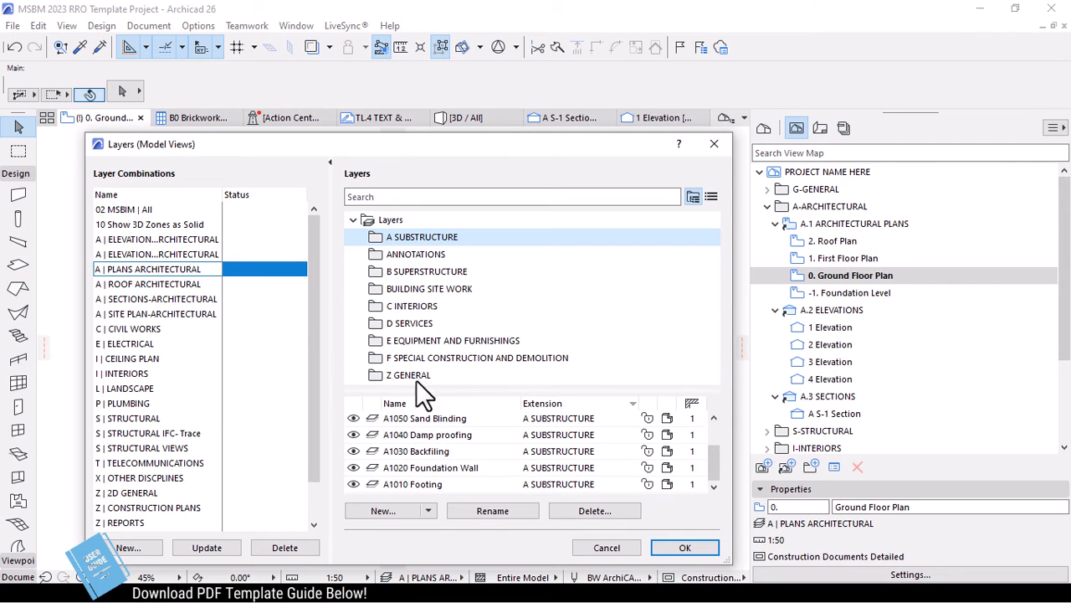
{"action": "left_click", "coordinate": [414, 324]}
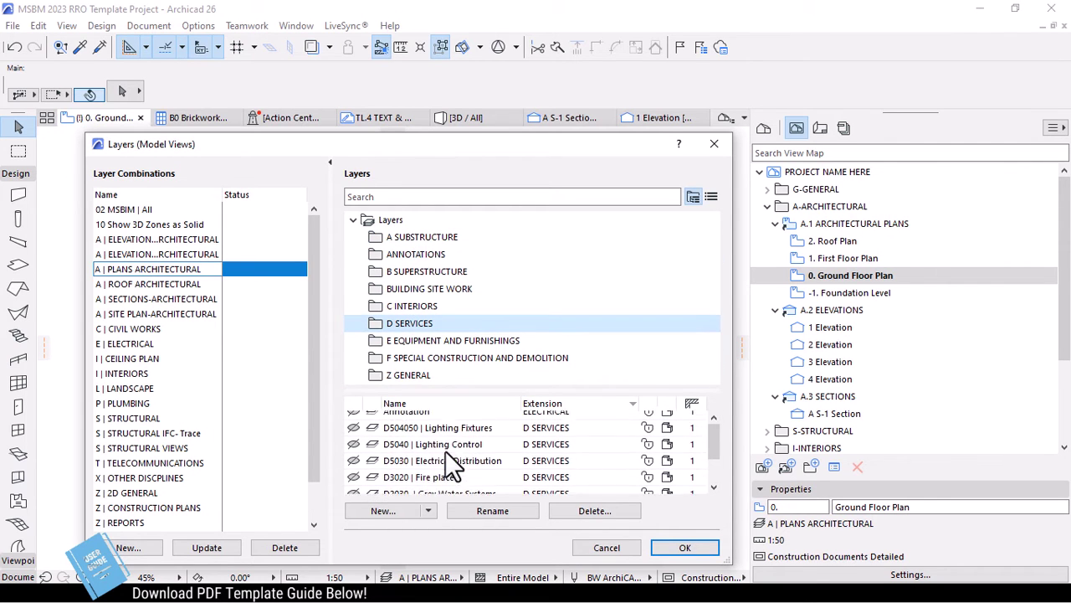
{"action": "scroll", "coordinate": [446, 450], "scroll_direction": "up", "scroll_amount": 3}
{"action": "left_click", "coordinate": [452, 340]}
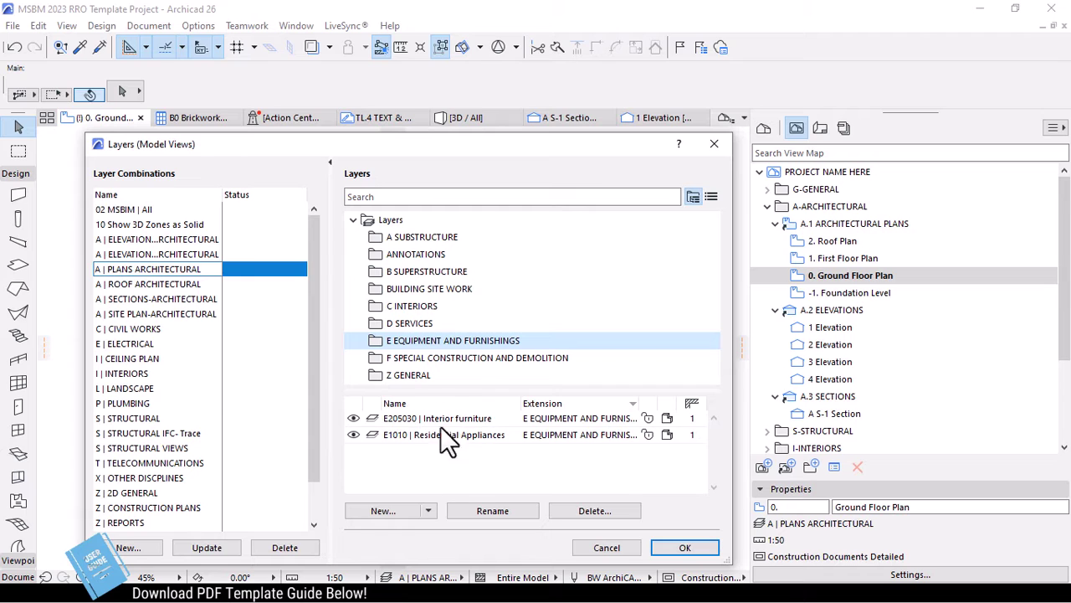
{"action": "left_click", "coordinate": [427, 358]}
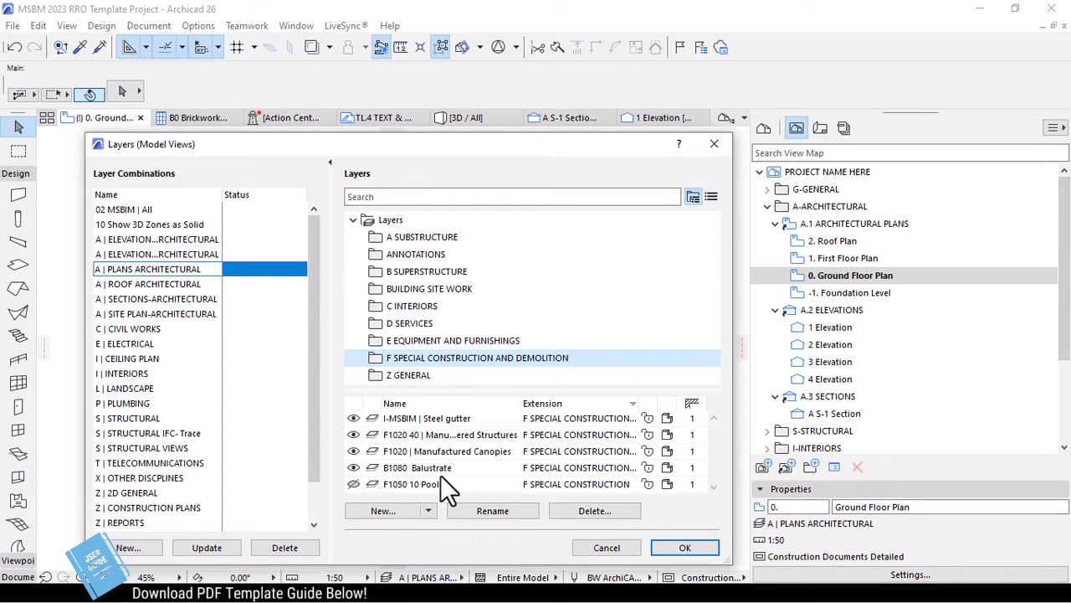
{"action": "left_click", "coordinate": [494, 271]}
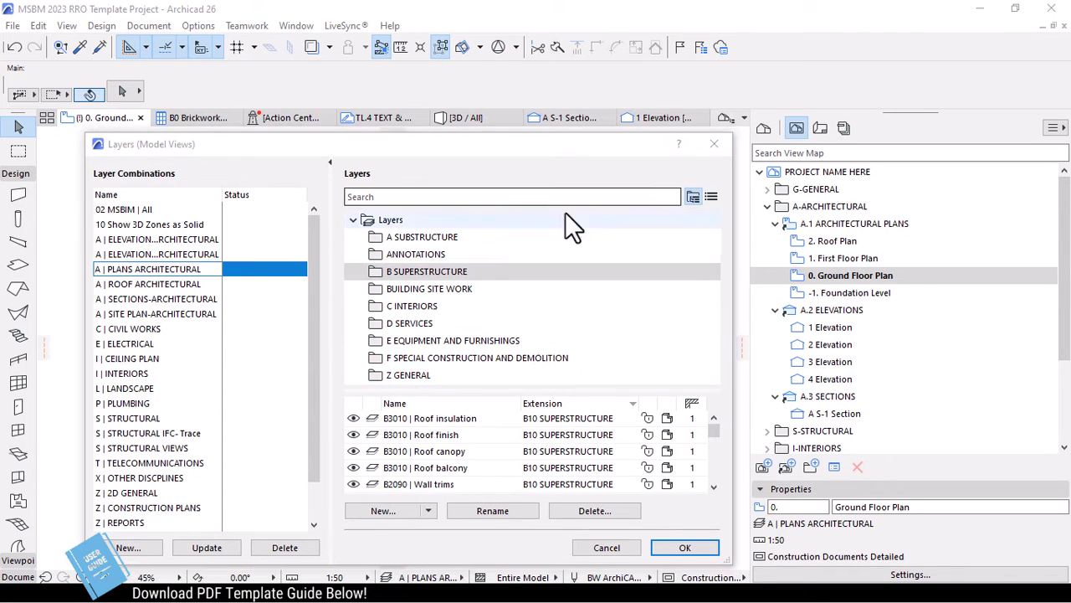
Create a new layer folder named 3D Views
{"action": "left_click", "coordinate": [427, 509]}
{"action": "left_click", "coordinate": [409, 542]}
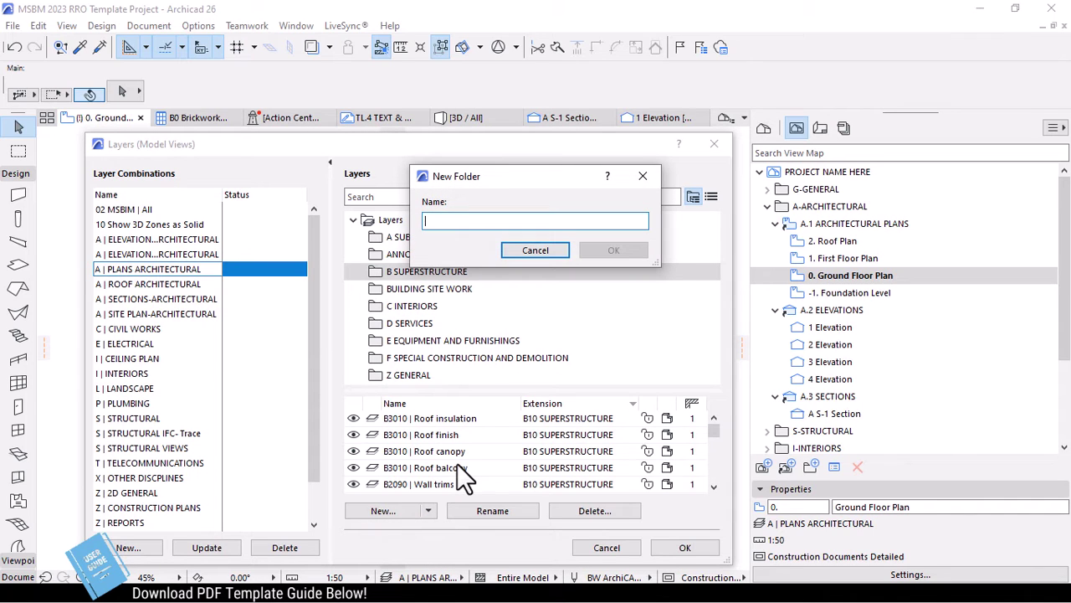
{"action": "type", "text": "3"}
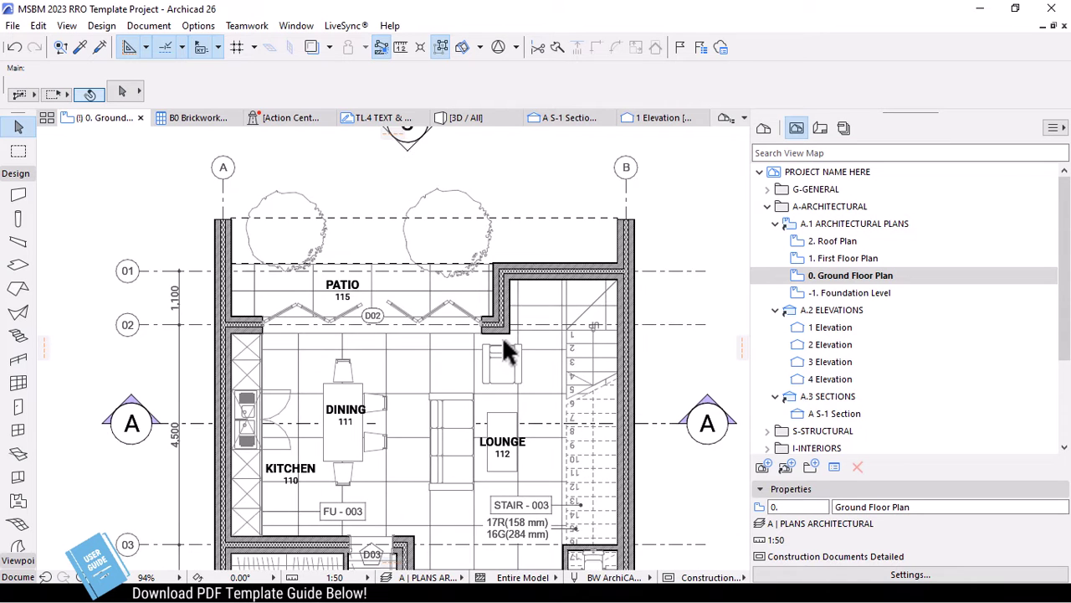
{"action": "scroll", "coordinate": [505, 343], "scroll_direction": "up", "scroll_amount": 1}
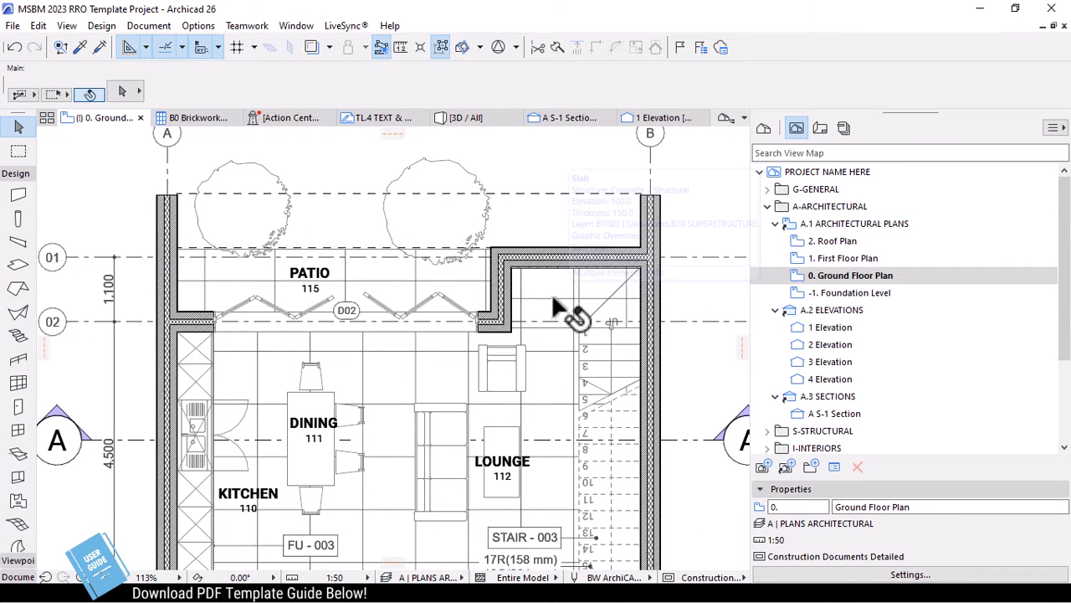
Zoom and pan around the ground floor plan
{"action": "scroll", "coordinate": [559, 242], "scroll_direction": "down", "scroll_amount": 1}
{"action": "scroll", "coordinate": [573, 397], "scroll_direction": "down", "scroll_amount": 2}
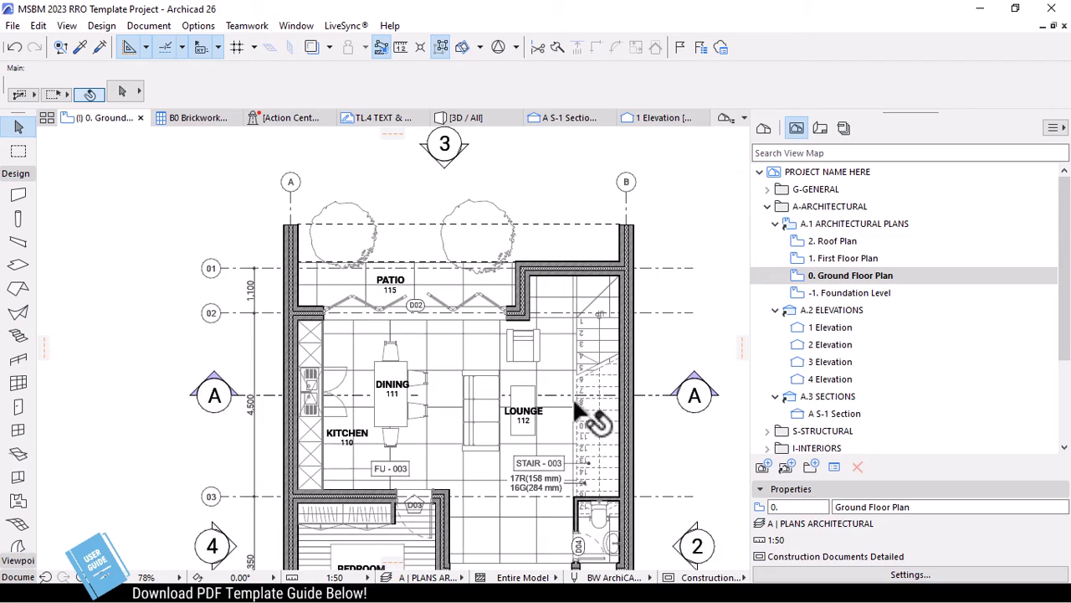
{"action": "scroll", "coordinate": [371, 513], "scroll_direction": "left", "scroll_amount": 2}
{"action": "scroll", "coordinate": [342, 520], "scroll_direction": "up", "scroll_amount": 1}
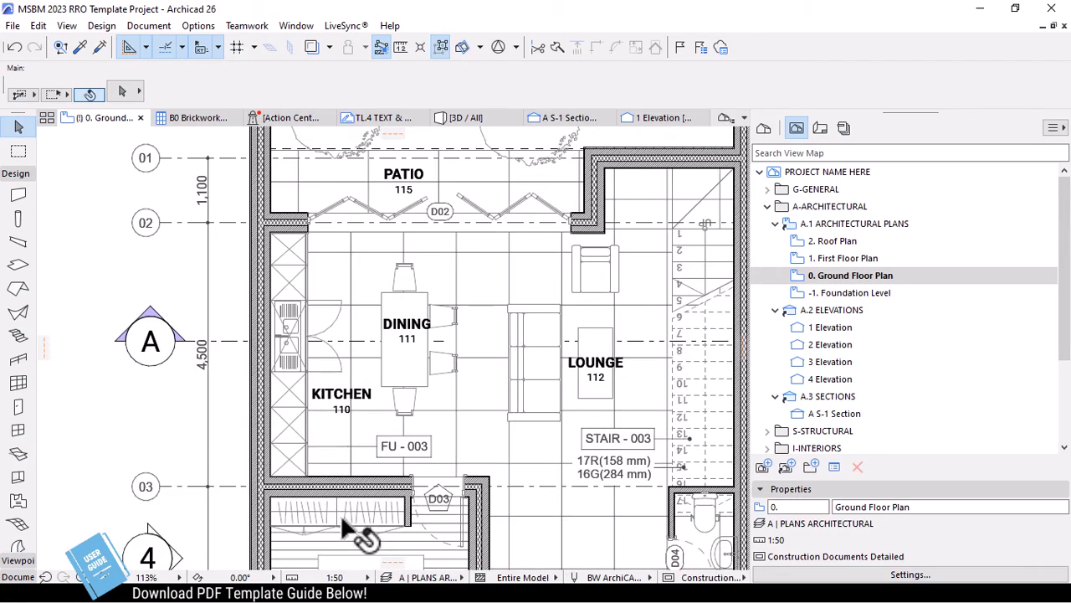
{"action": "scroll", "coordinate": [519, 280], "scroll_direction": "down", "scroll_amount": 1}
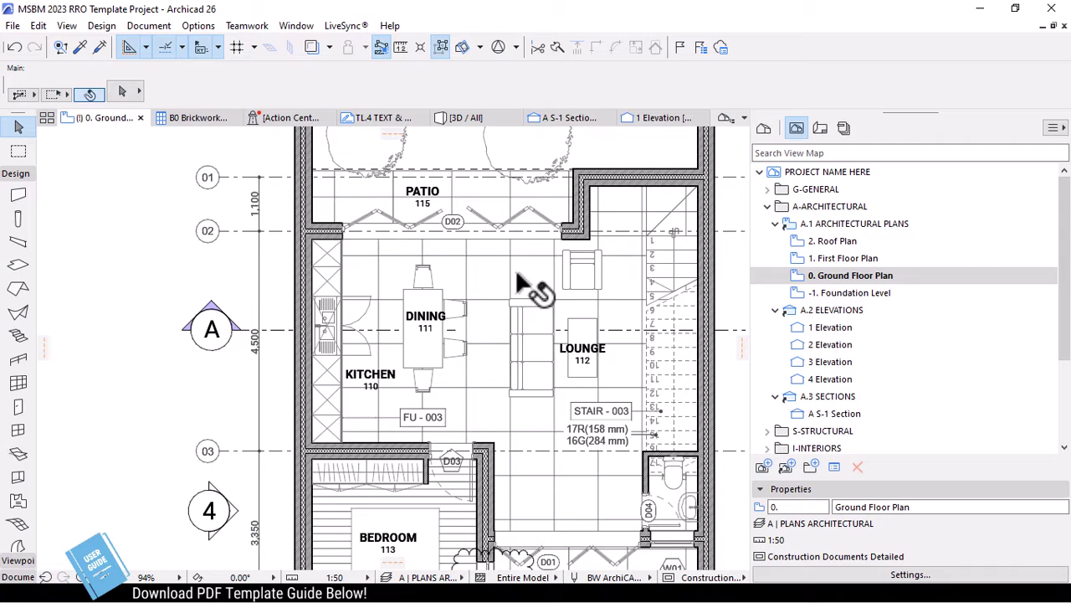
{"action": "scroll", "coordinate": [519, 280], "scroll_direction": "down", "scroll_amount": 1}
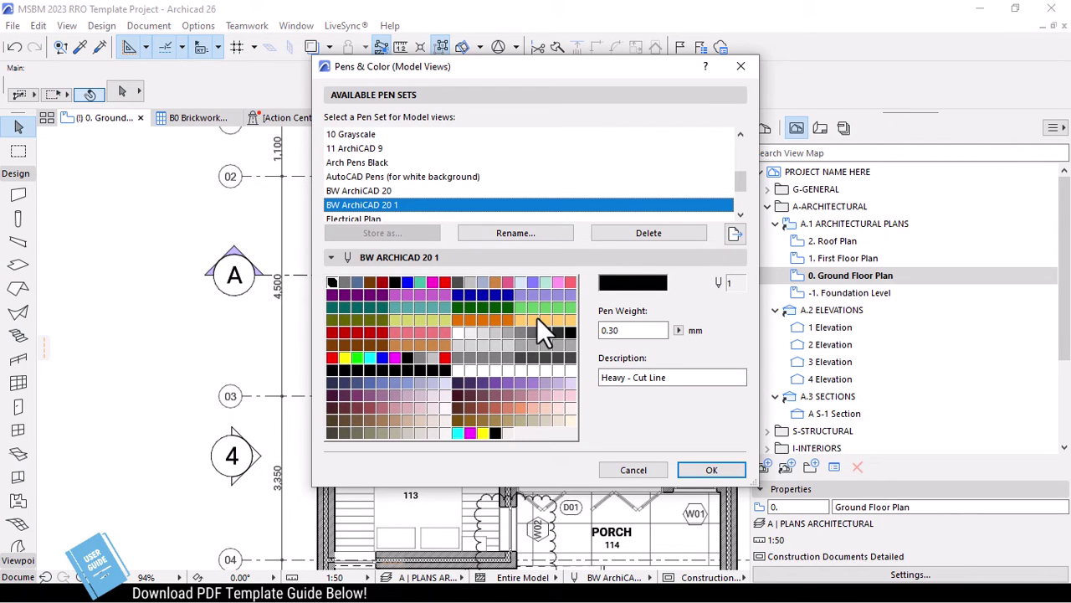
Inspect pen 17 (the thin blue dimension pen), pen 13 and another pen in the Pens & Color set
{"action": "left_click", "coordinate": [527, 281]}
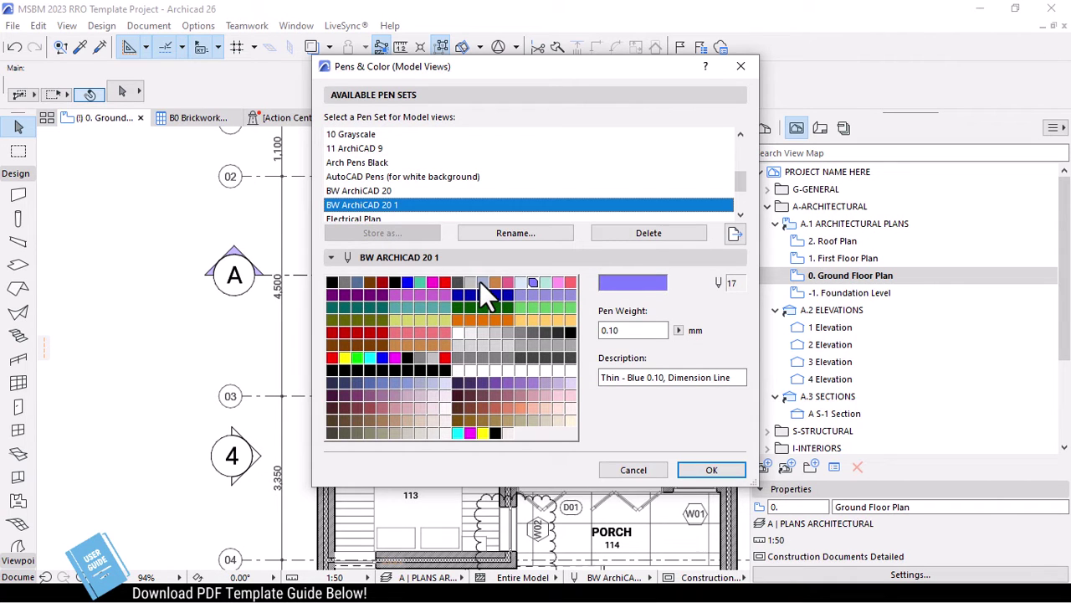
{"action": "left_click", "coordinate": [481, 282]}
{"action": "left_click", "coordinate": [557, 282]}
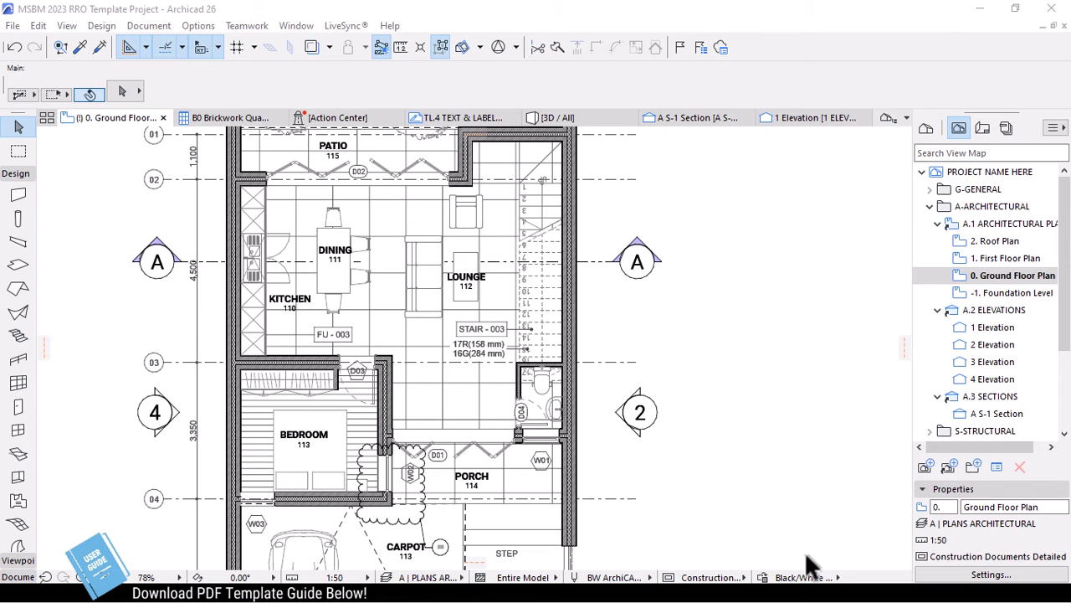
Apply the Colour - Fill Cut, Fill Cut + No Cover, Empty Cut + No Cover and Black Cut overrides in turn
{"action": "left_click", "coordinate": [810, 578]}
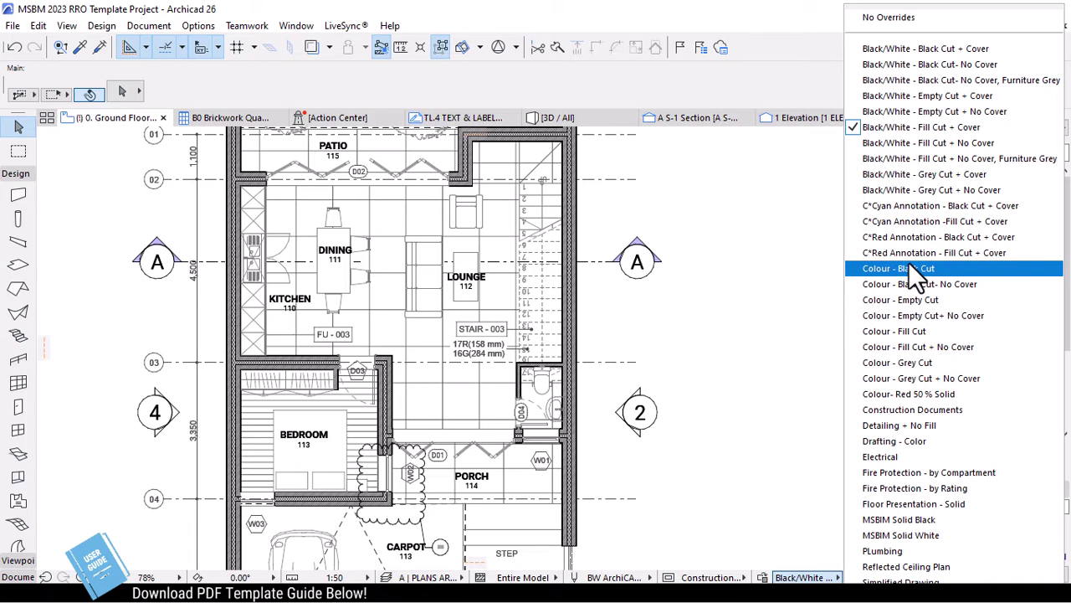
{"action": "left_click", "coordinate": [895, 331]}
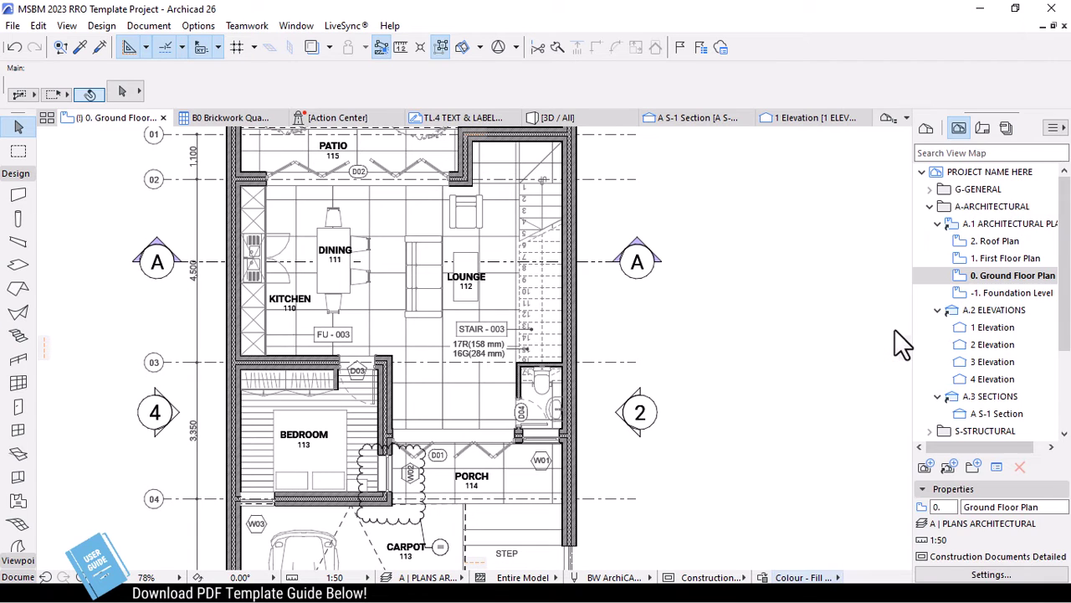
{"action": "left_click", "coordinate": [807, 577]}
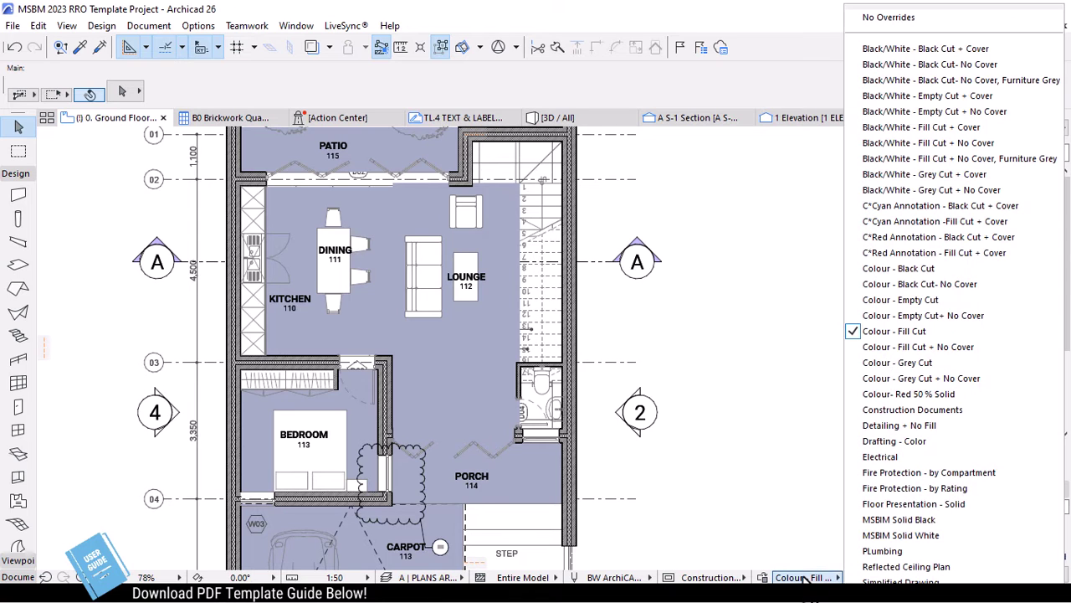
{"action": "left_click", "coordinate": [879, 347]}
{"action": "left_click", "coordinate": [807, 577]}
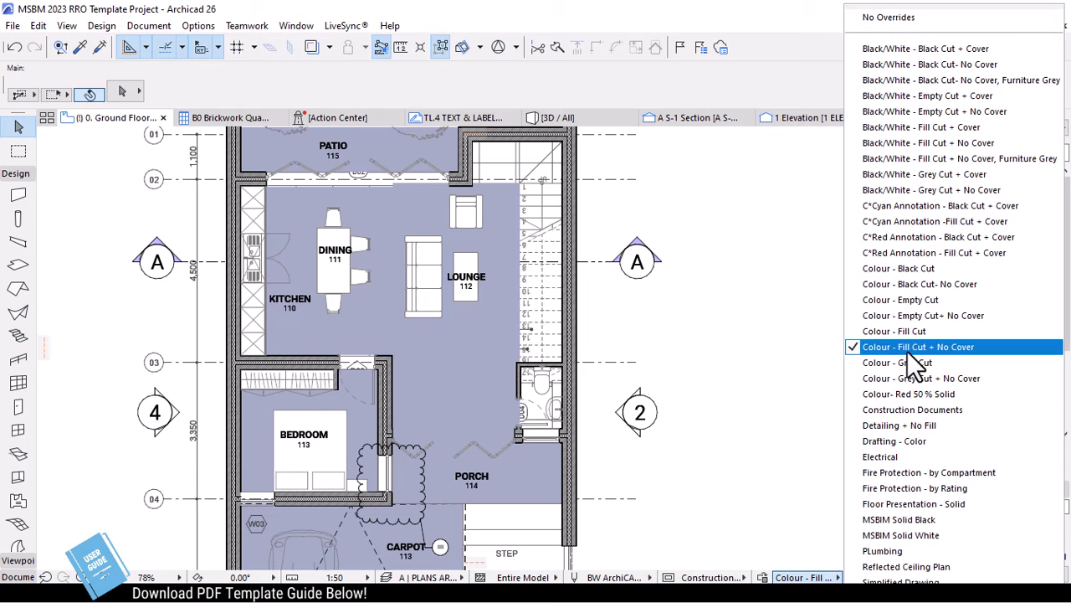
{"action": "left_click", "coordinate": [915, 317]}
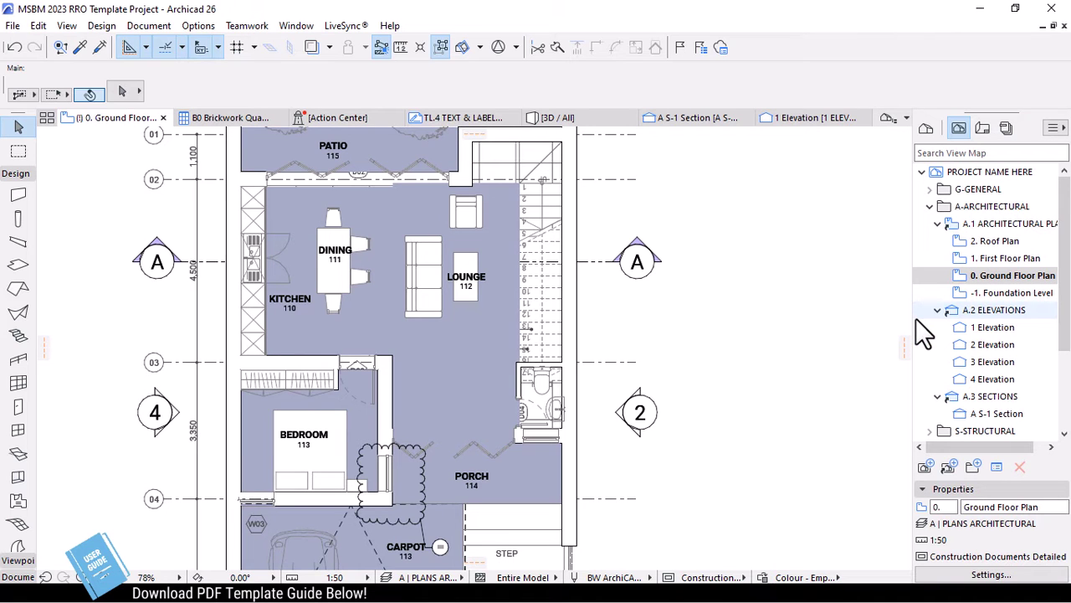
{"action": "left_click", "coordinate": [805, 577]}
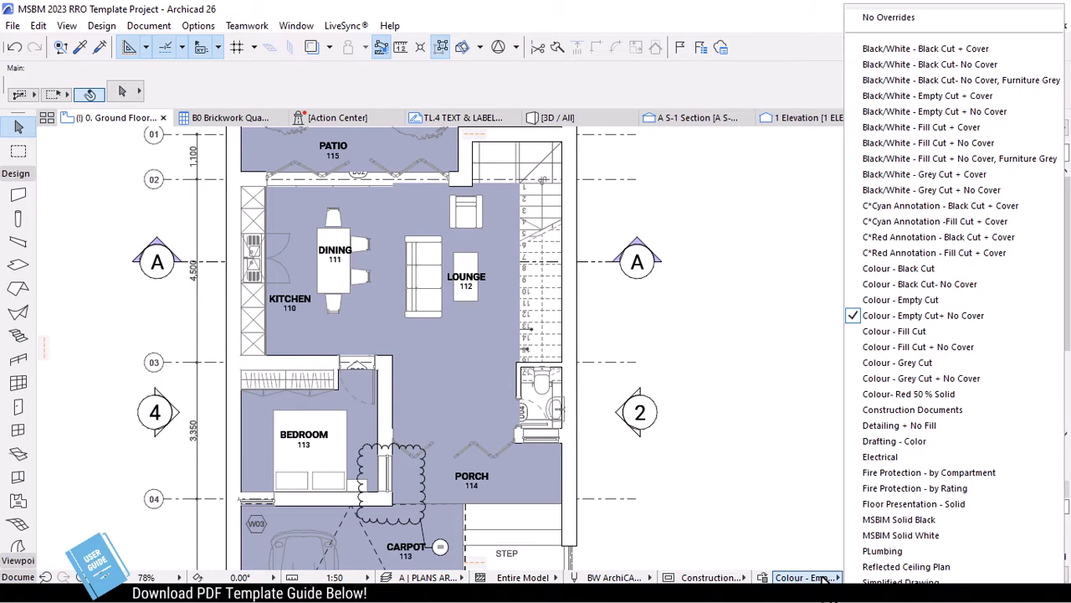
{"action": "left_click", "coordinate": [927, 288]}
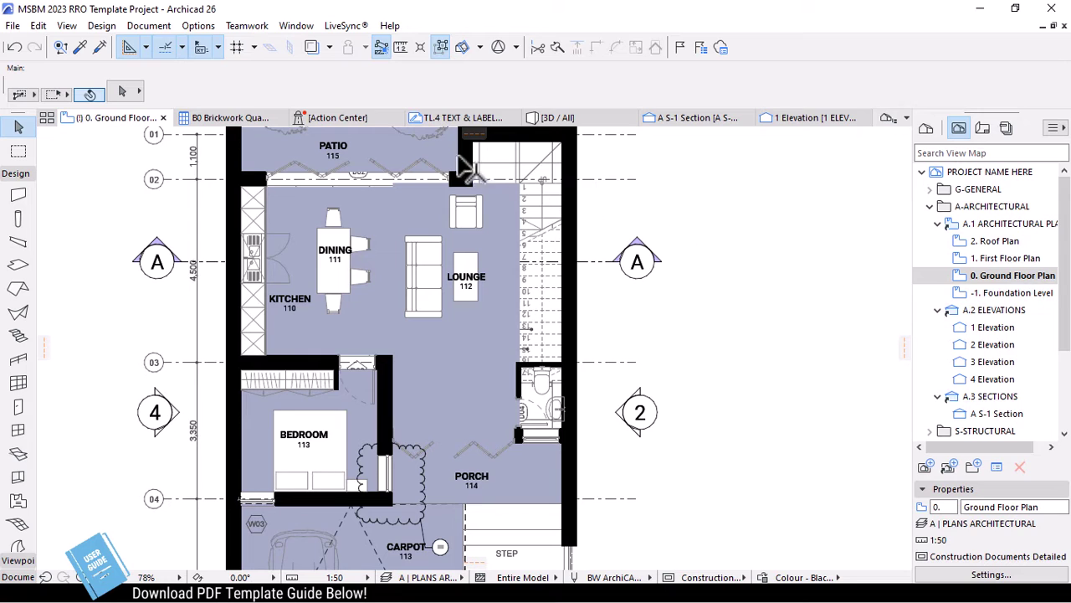
{"action": "left_click", "coordinate": [805, 577]}
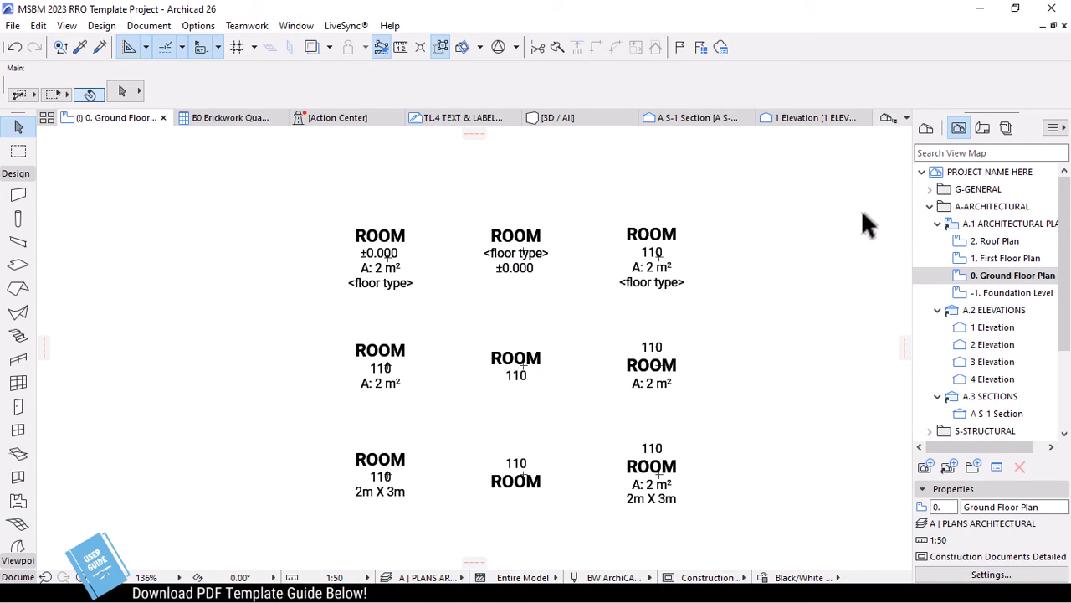
Switch the room label samples to a Colour - Black Cut graphic override
{"action": "left_click", "coordinate": [825, 577]}
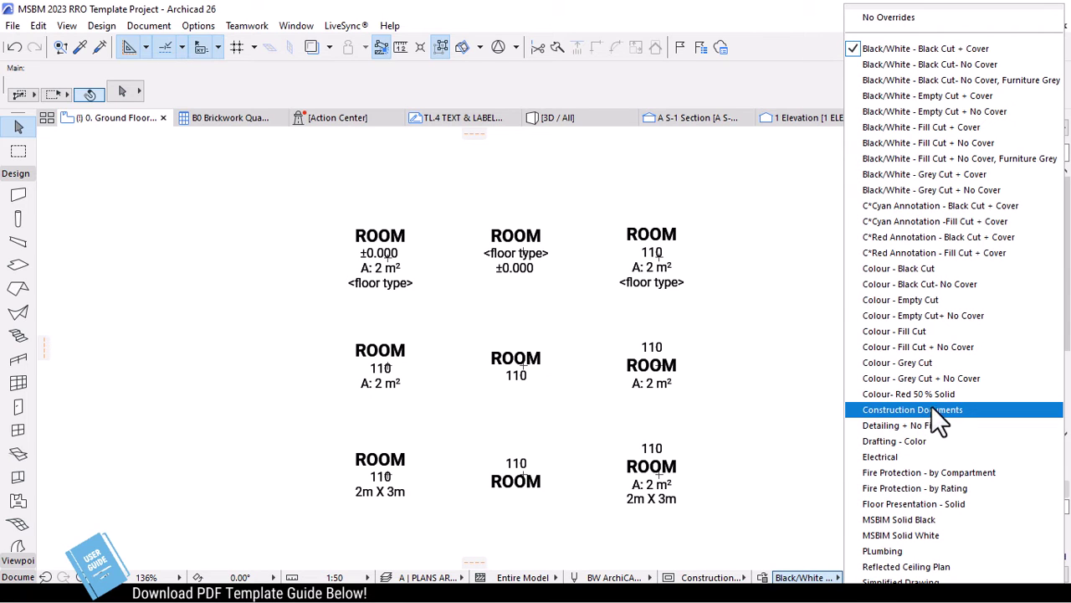
{"action": "left_click", "coordinate": [933, 266]}
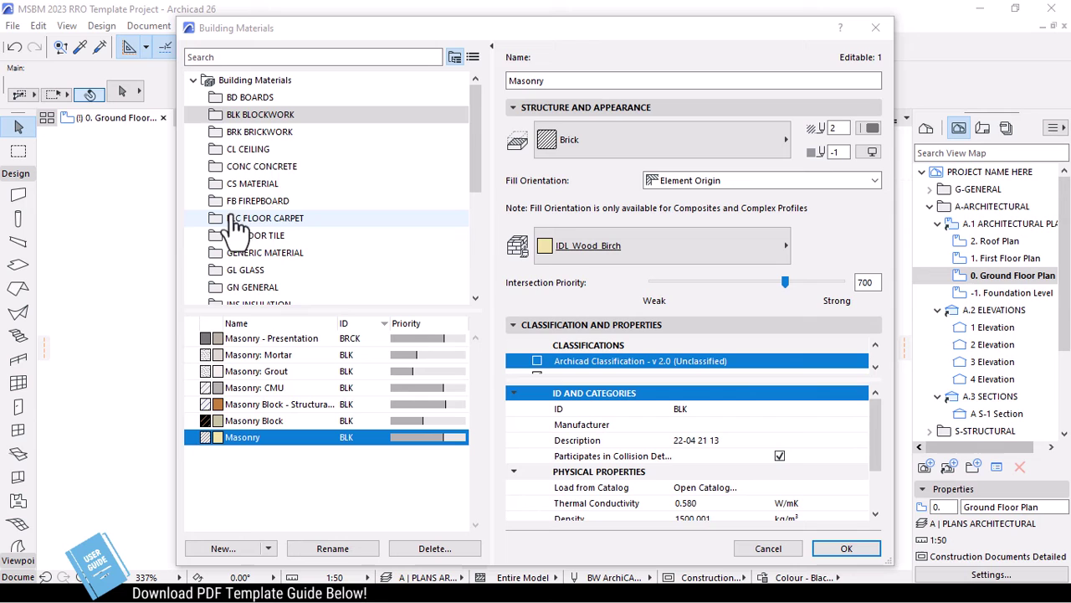
Browse the Brickwork, Concrete, Fireboard, Floor Carpet, Floor Tile, Glass and General material folders
{"action": "left_click", "coordinate": [264, 133]}
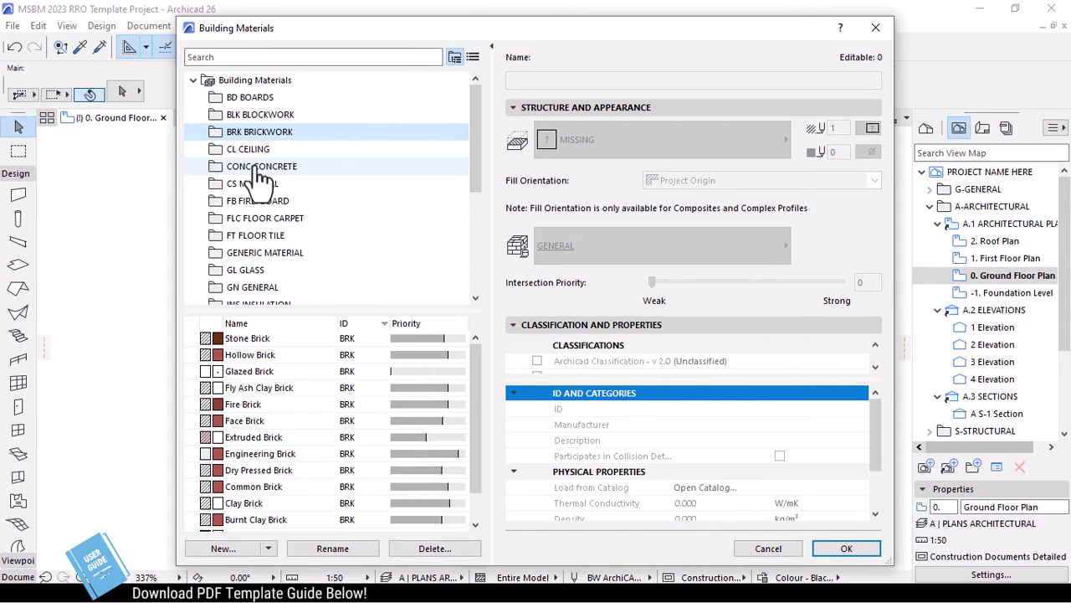
{"action": "left_click", "coordinate": [258, 167]}
{"action": "left_click", "coordinate": [252, 203]}
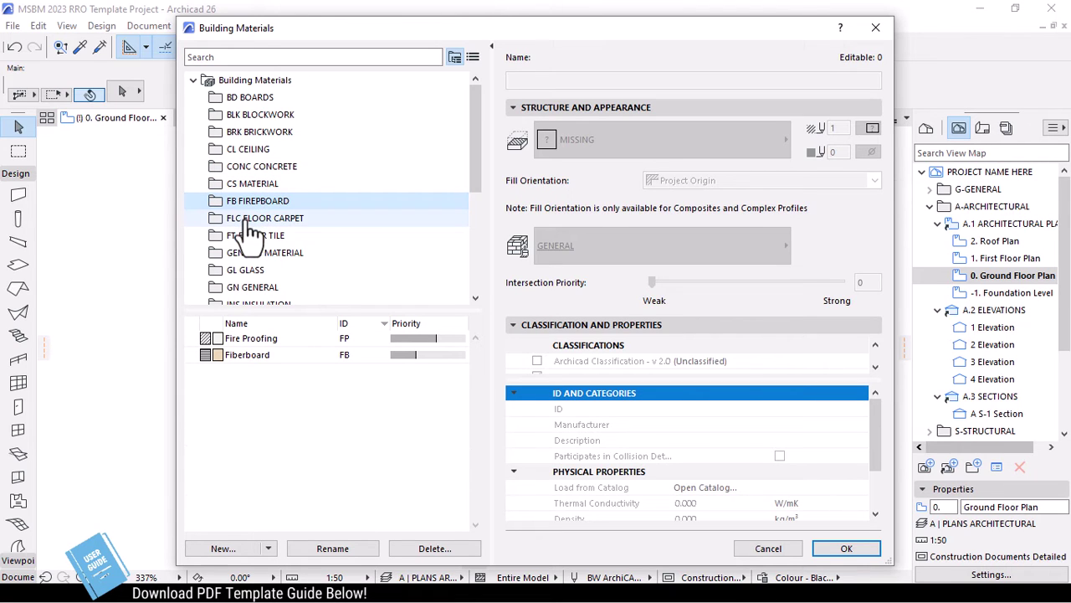
{"action": "left_click", "coordinate": [251, 221]}
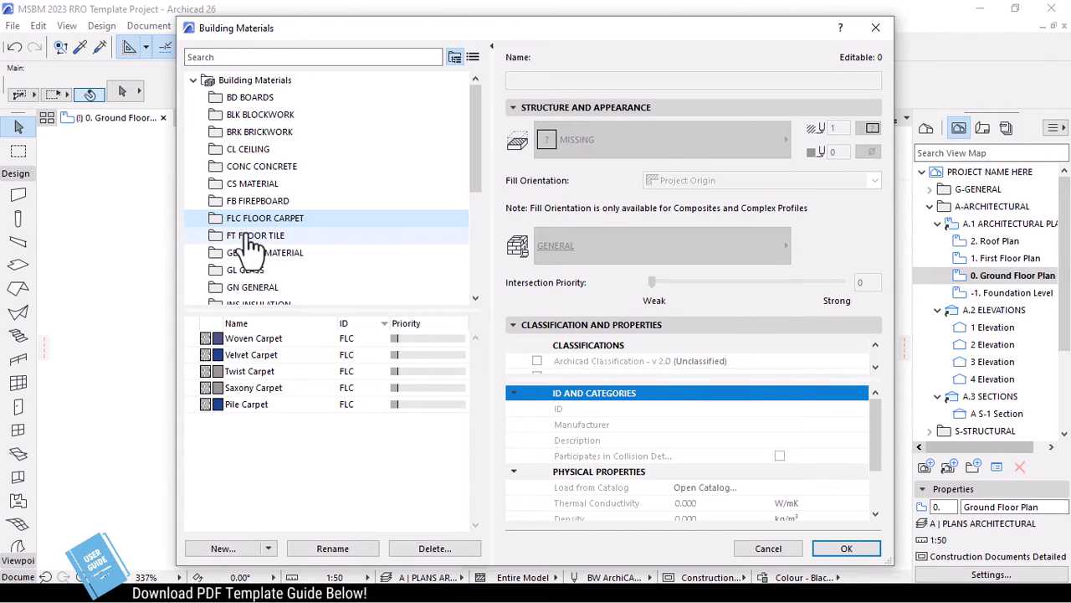
{"action": "left_click", "coordinate": [251, 239]}
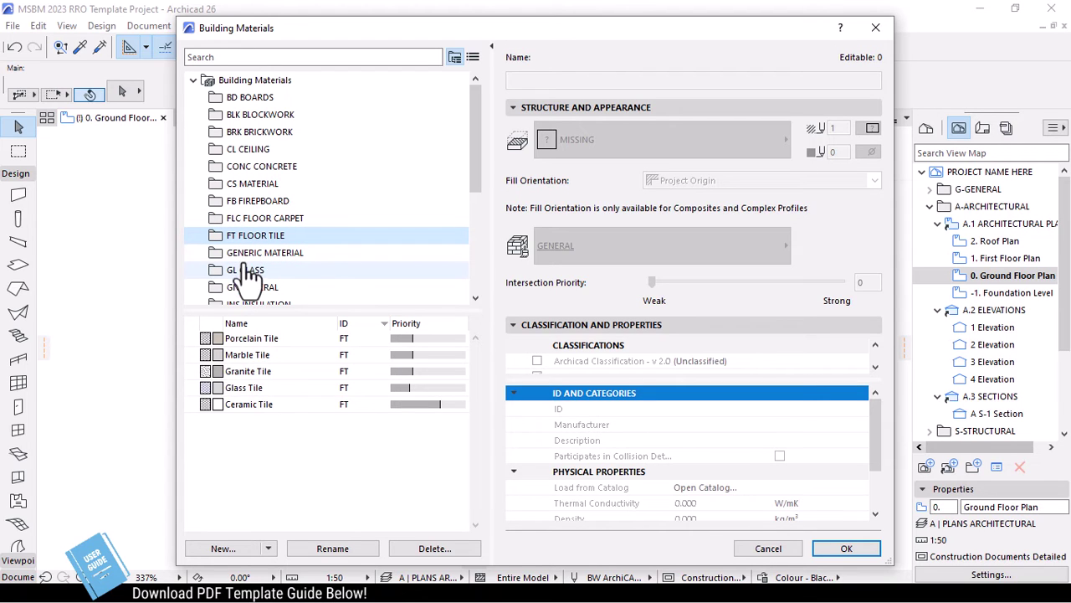
{"action": "left_click", "coordinate": [245, 276]}
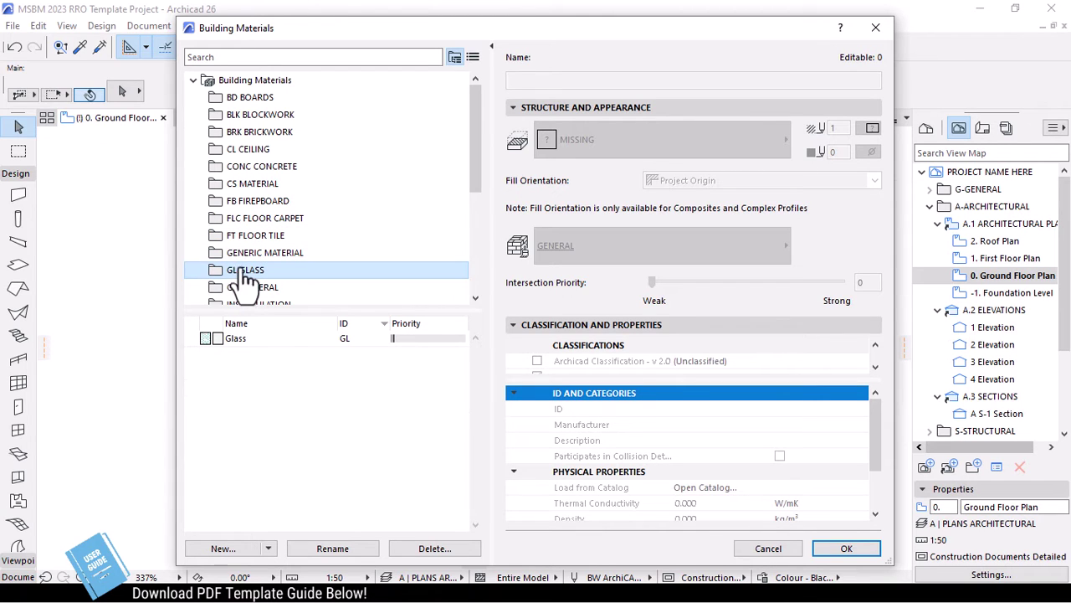
{"action": "left_click", "coordinate": [254, 289]}
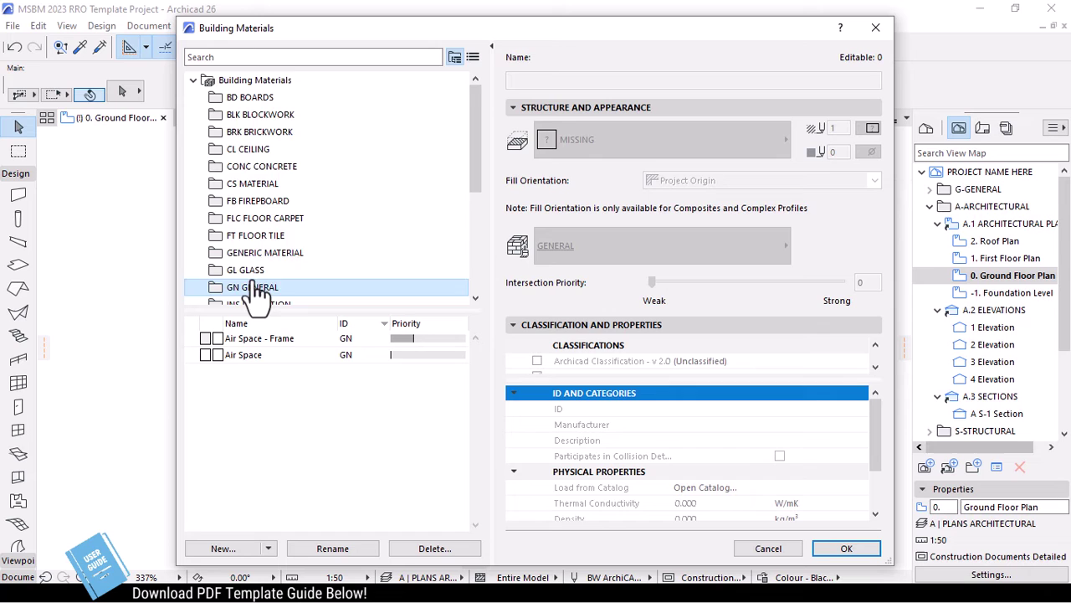
Show the Site materials, then inspect Plastic - Solid's Description and Manufacturer properties
{"action": "scroll", "coordinate": [256, 297], "scroll_direction": "down", "scroll_amount": 2}
{"action": "scroll", "coordinate": [259, 285], "scroll_direction": "down", "scroll_amount": 2}
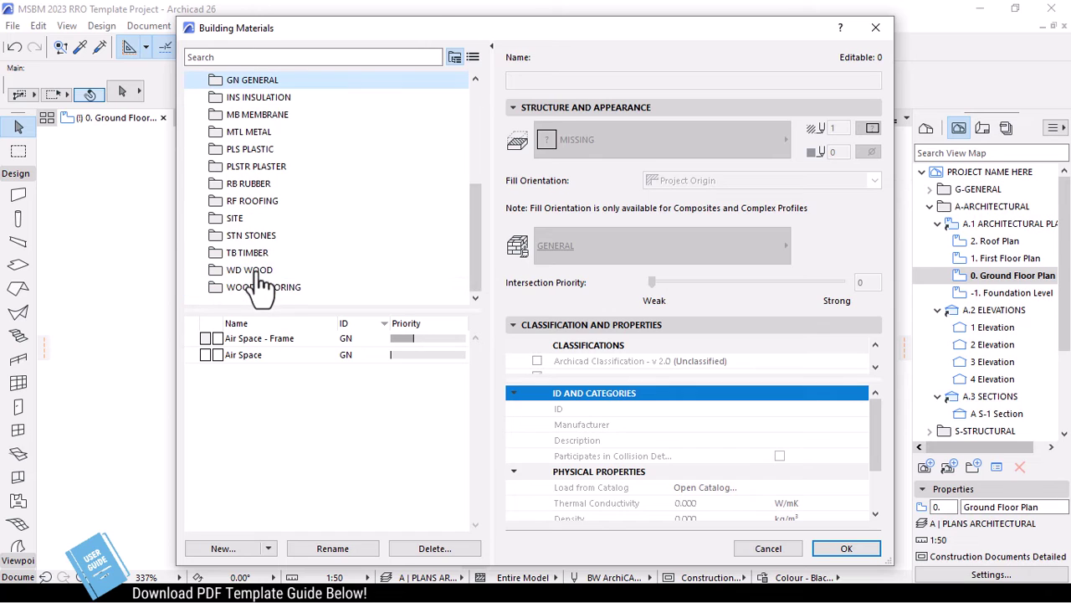
{"action": "left_click", "coordinate": [242, 222]}
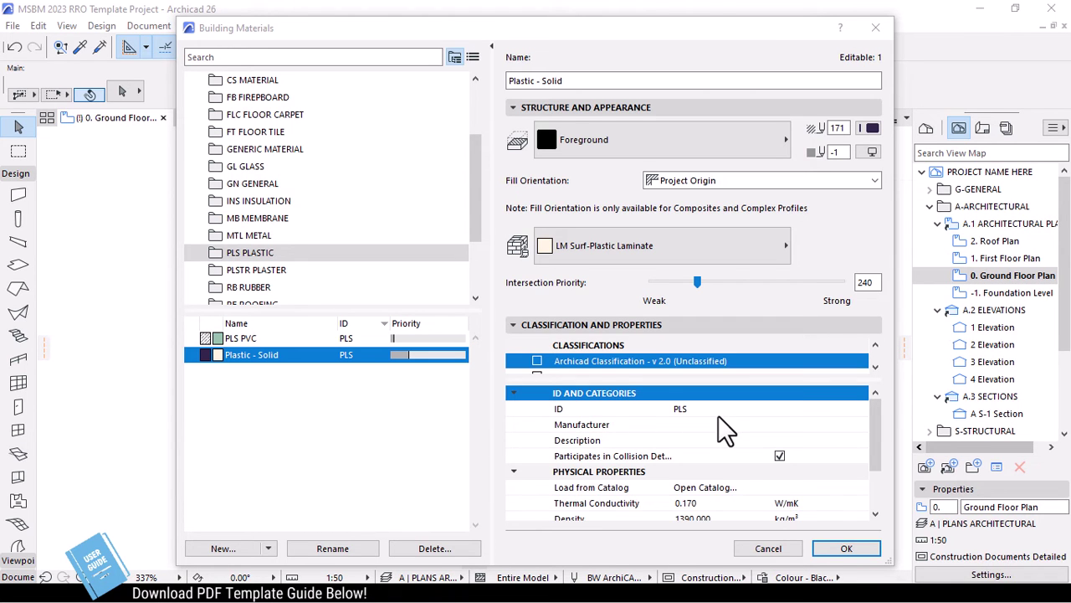
{"action": "scroll", "coordinate": [725, 429], "scroll_direction": "down", "scroll_amount": 3}
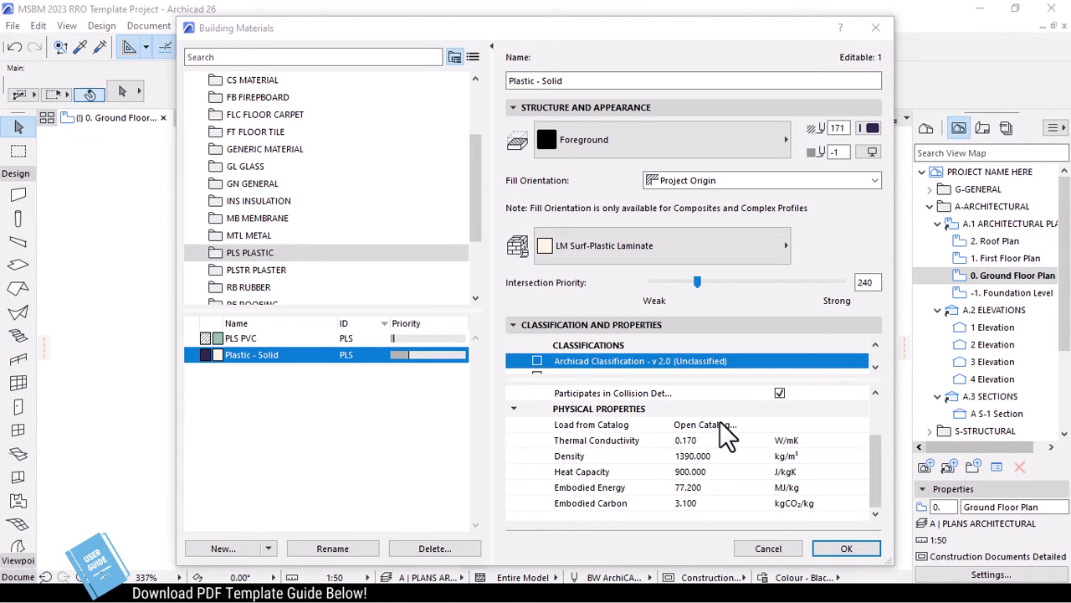
{"action": "scroll", "coordinate": [725, 435], "scroll_direction": "up", "scroll_amount": 2}
{"action": "left_click", "coordinate": [711, 424]}
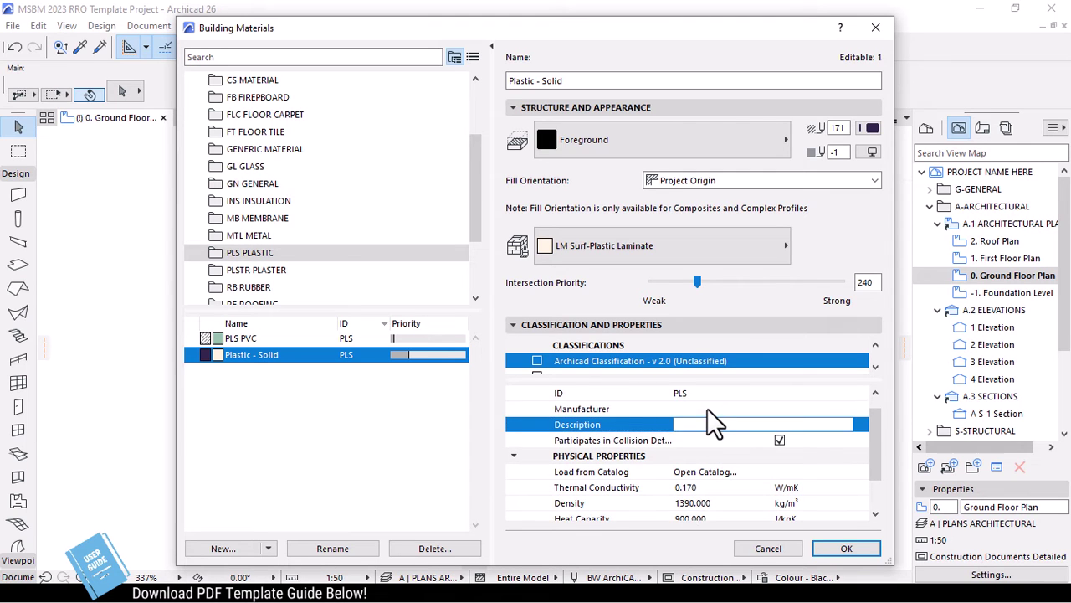
{"action": "left_click", "coordinate": [702, 409]}
{"action": "scroll", "coordinate": [701, 411], "scroll_direction": "up", "scroll_amount": 1}
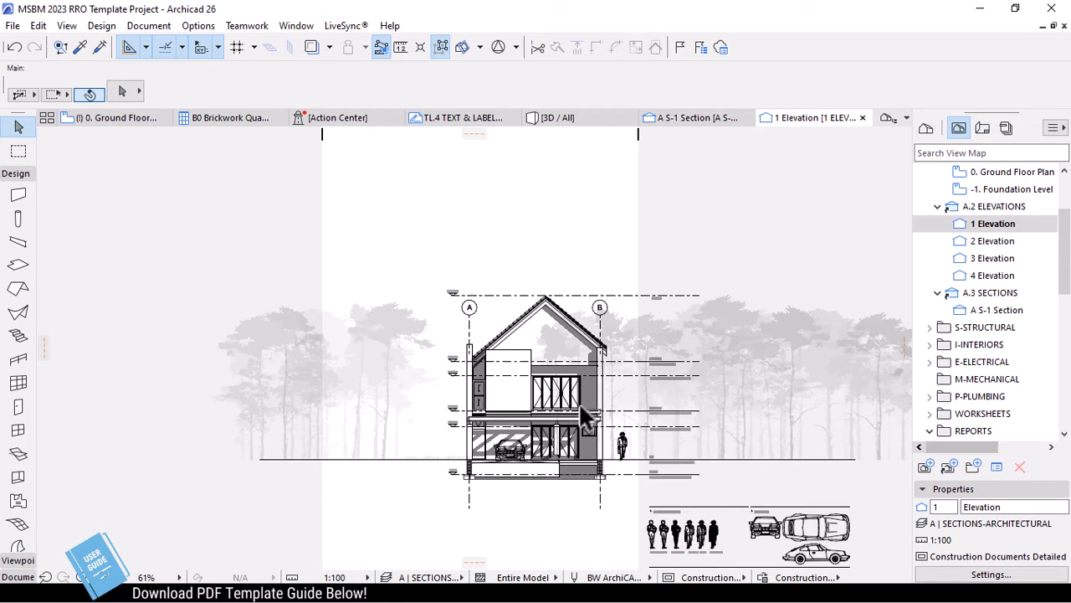
Zoom in and out on the first elevation around its level markers
{"action": "scroll", "coordinate": [585, 411], "scroll_direction": "up", "scroll_amount": 3}
{"action": "scroll", "coordinate": [658, 407], "scroll_direction": "up", "scroll_amount": 2}
{"action": "scroll", "coordinate": [749, 354], "scroll_direction": "up", "scroll_amount": 3}
{"action": "scroll", "coordinate": [748, 352], "scroll_direction": "up", "scroll_amount": 1}
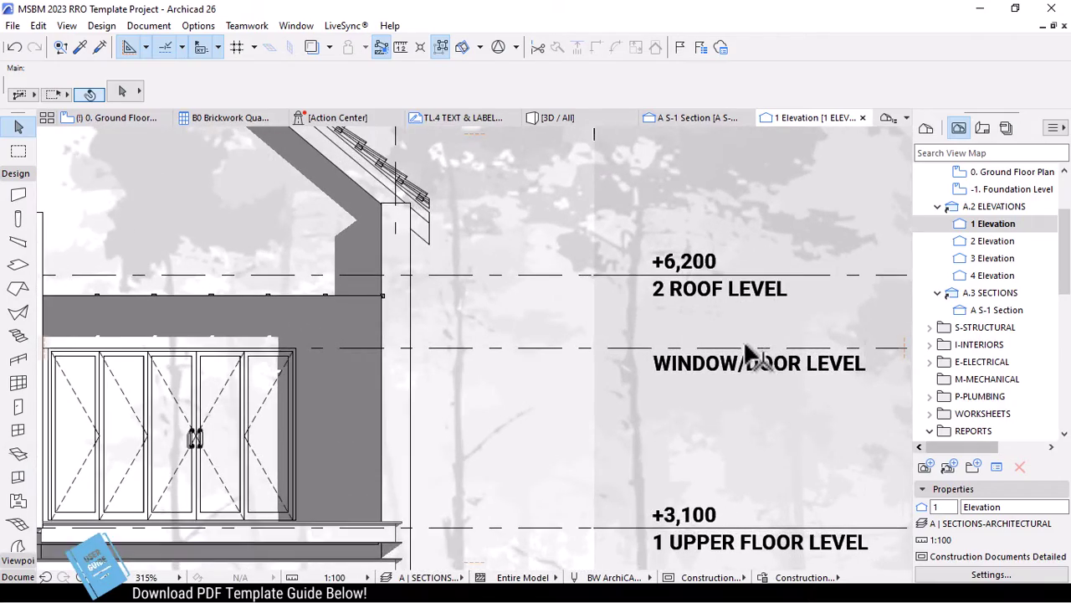
{"action": "scroll", "coordinate": [804, 343], "scroll_direction": "up", "scroll_amount": 1}
{"action": "scroll", "coordinate": [750, 234], "scroll_direction": "down", "scroll_amount": 3}
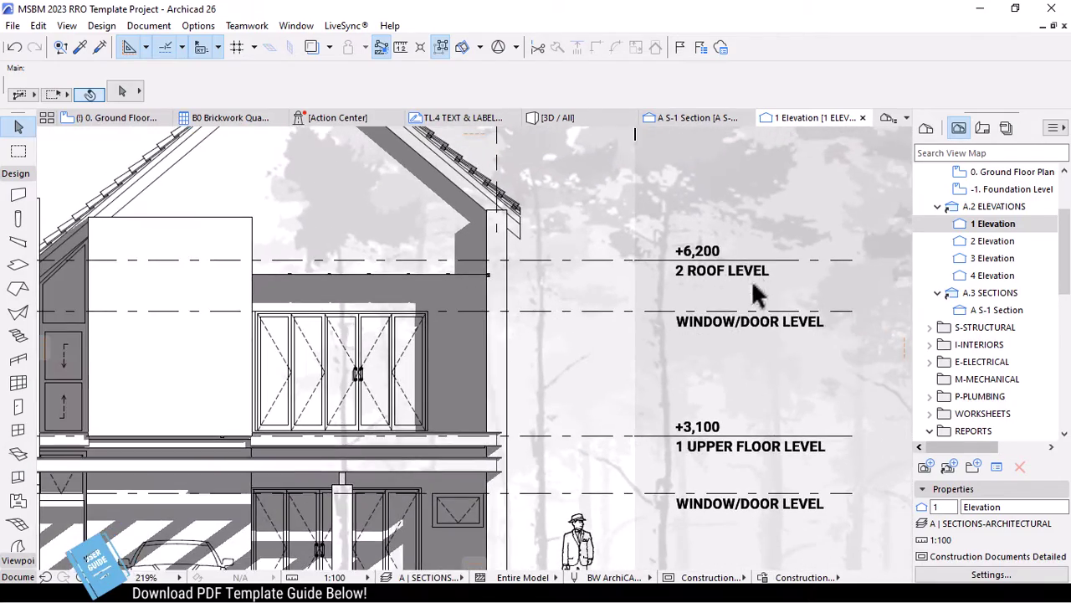
{"action": "scroll", "coordinate": [780, 462], "scroll_direction": "down", "scroll_amount": 2}
{"action": "scroll", "coordinate": [772, 418], "scroll_direction": "down", "scroll_amount": 1}
{"action": "scroll", "coordinate": [774, 426], "scroll_direction": "down", "scroll_amount": 1}
{"action": "scroll", "coordinate": [774, 427], "scroll_direction": "down", "scroll_amount": 1}
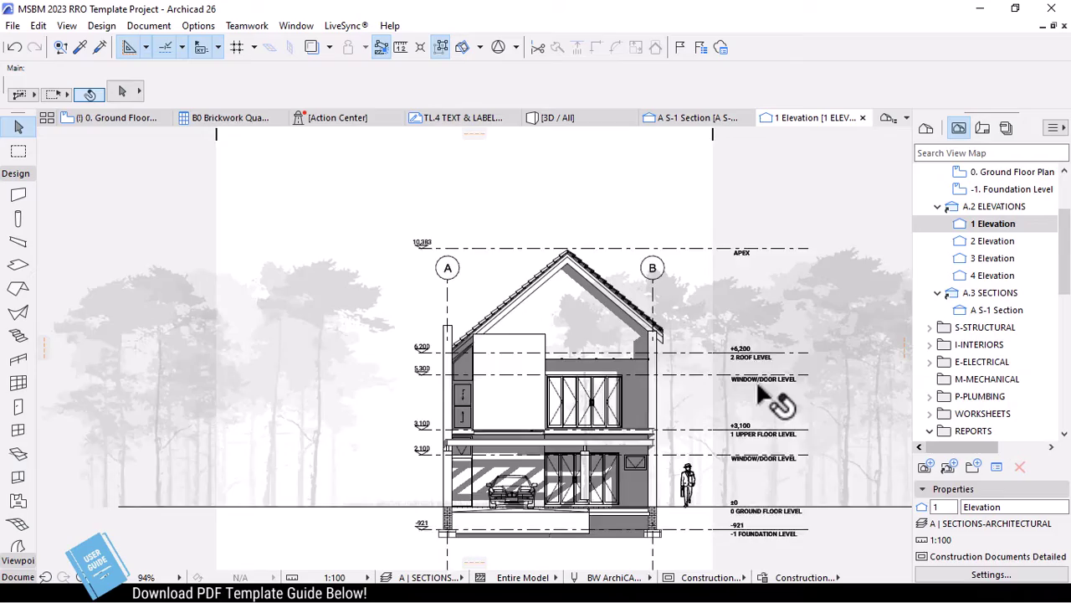
{"action": "scroll", "coordinate": [789, 407], "scroll_direction": "down", "scroll_amount": 1}
{"action": "scroll", "coordinate": [803, 514], "scroll_direction": "up", "scroll_amount": 3}
{"action": "scroll", "coordinate": [204, 299], "scroll_direction": "up", "scroll_amount": 1}
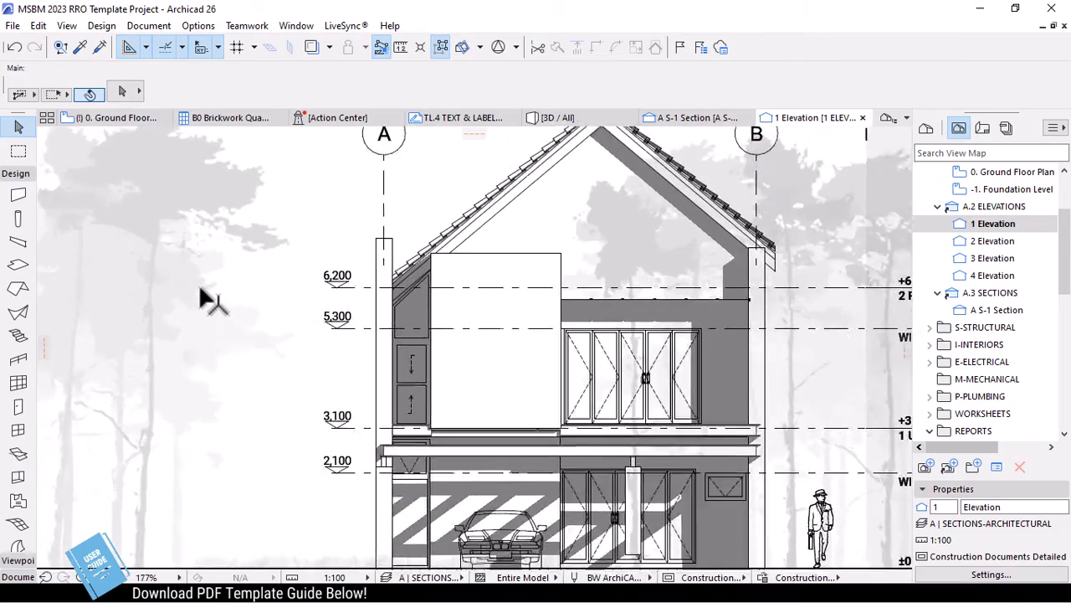
{"action": "scroll", "coordinate": [204, 299], "scroll_direction": "up", "scroll_amount": 2}
{"action": "scroll", "coordinate": [203, 299], "scroll_direction": "up", "scroll_amount": 2}
{"action": "scroll", "coordinate": [597, 478], "scroll_direction": "down", "scroll_amount": 1}
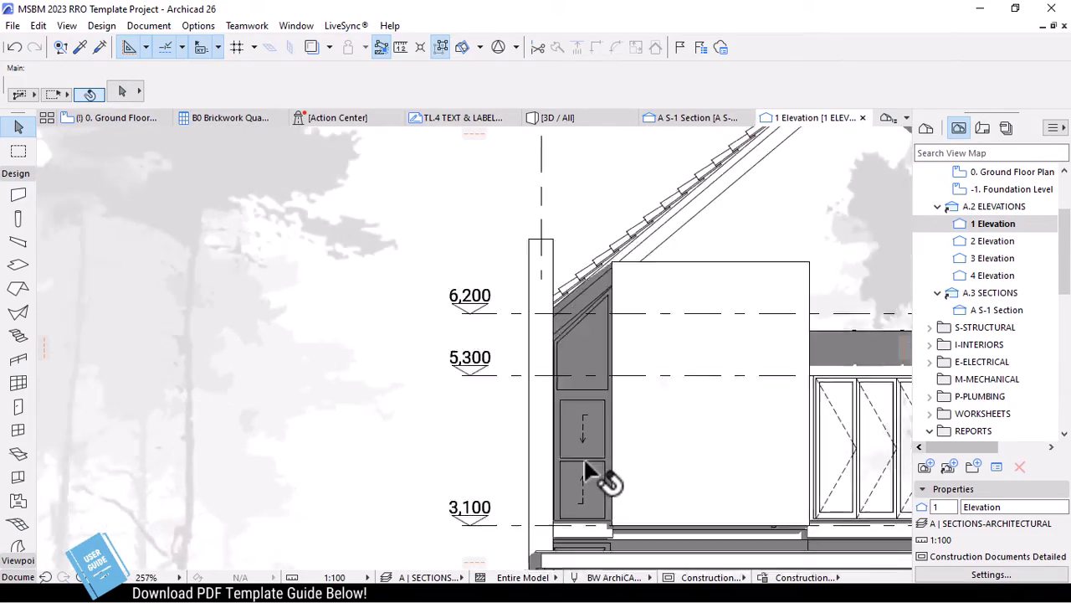
{"action": "scroll", "coordinate": [541, 382], "scroll_direction": "down", "scroll_amount": 2}
{"action": "scroll", "coordinate": [471, 311], "scroll_direction": "down", "scroll_amount": 3}
{"action": "scroll", "coordinate": [459, 303], "scroll_direction": "down", "scroll_amount": 1}
{"action": "scroll", "coordinate": [457, 299], "scroll_direction": "down", "scroll_amount": 1}
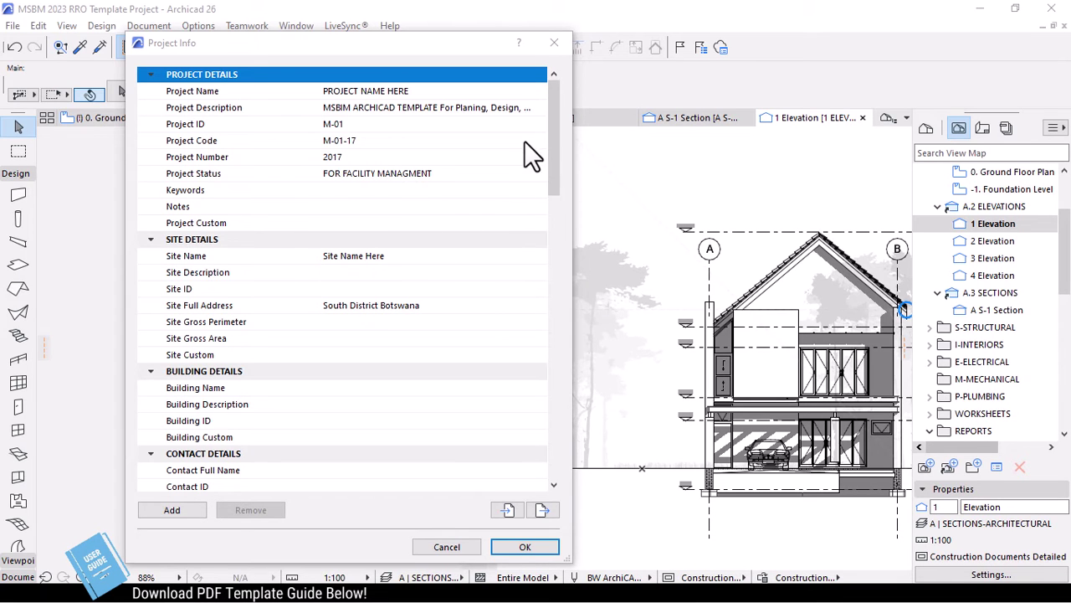
Scroll the Project Info fields down to the consultant, contractor and client details
{"action": "left_click_drag", "start_coordinate": [552, 111], "coordinate": [557, 407]}
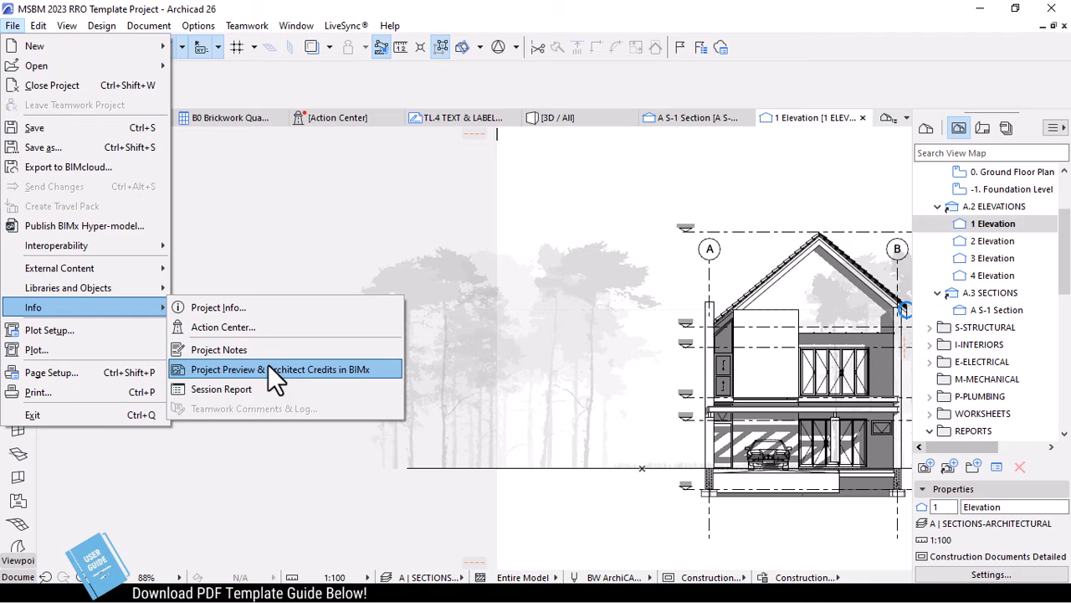
{"action": "left_click", "coordinate": [267, 364]}
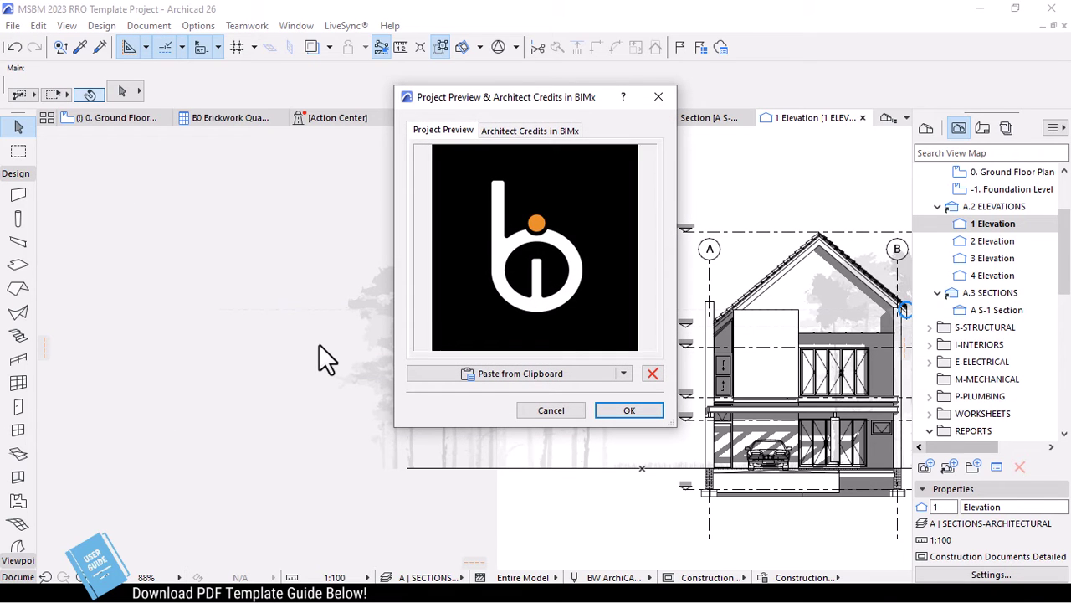
{"action": "left_click_drag", "start_coordinate": [548, 100], "coordinate": [480, 108]}
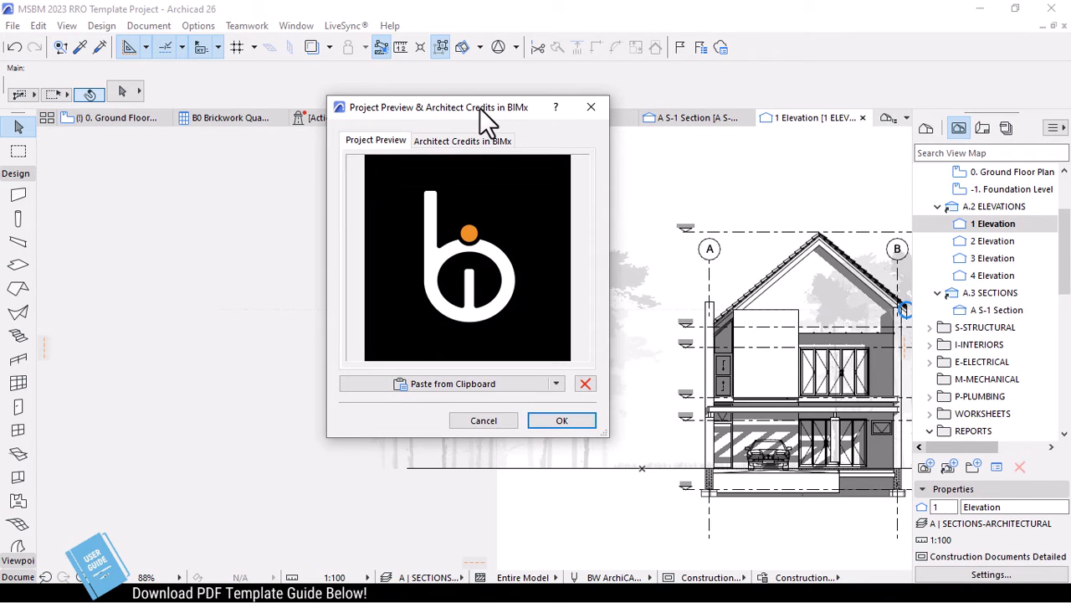
{"action": "left_click", "coordinate": [502, 143]}
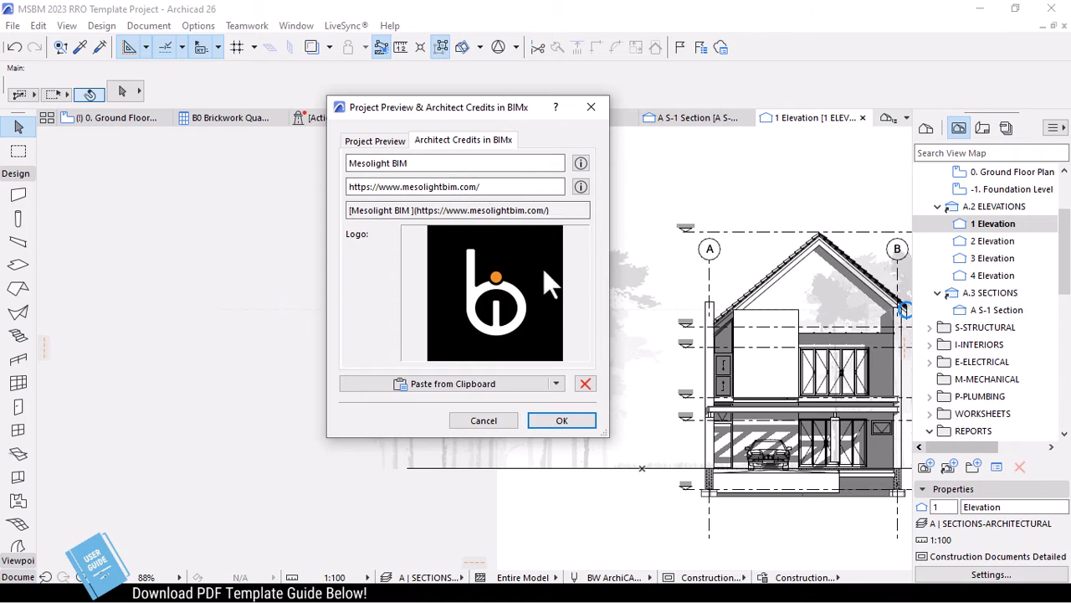
{"action": "left_click", "coordinate": [380, 139]}
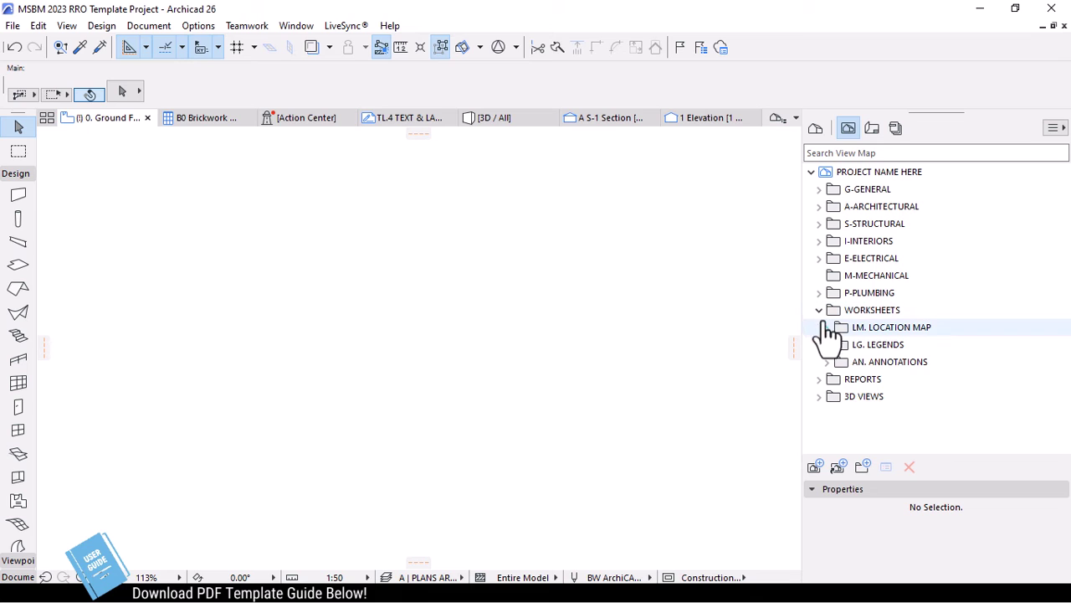
Expand LG. LEGENDS and open Location Map Symbols, SL.1 Site Legend, EL.2 Electrical Legend, then W-10 Legend
{"action": "left_click", "coordinate": [828, 344]}
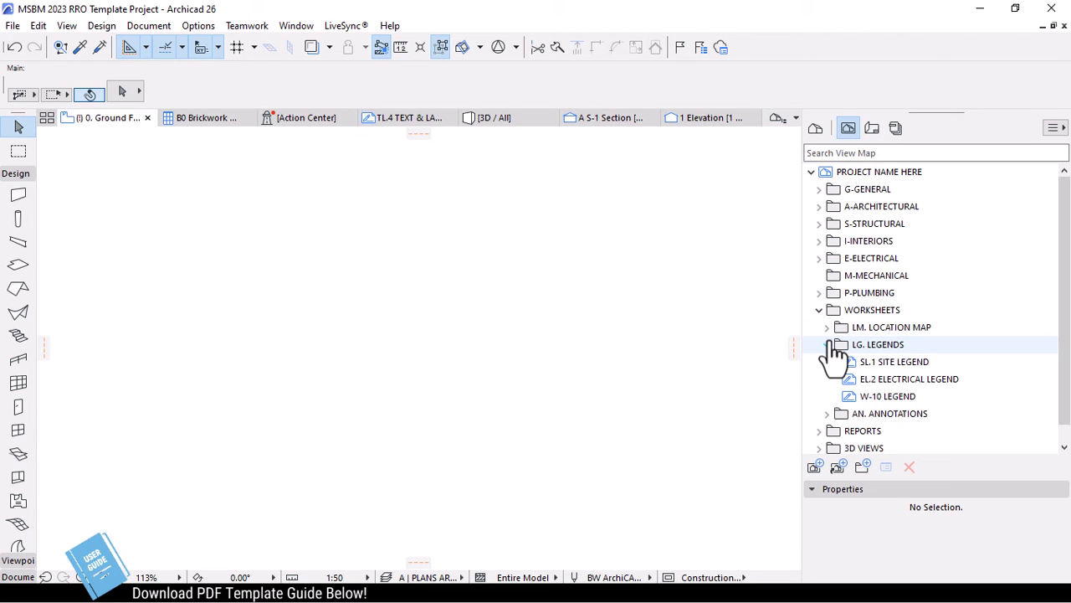
{"action": "left_click", "coordinate": [827, 327]}
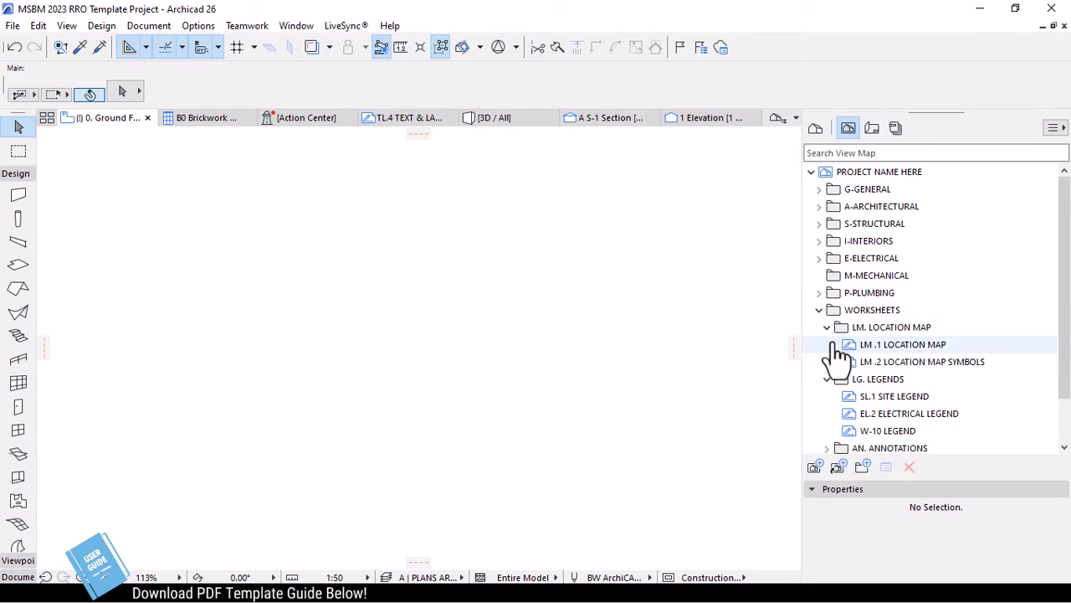
{"action": "scroll", "coordinate": [836, 359], "scroll_direction": "down", "scroll_amount": 1}
{"action": "double_click", "coordinate": [883, 312]}
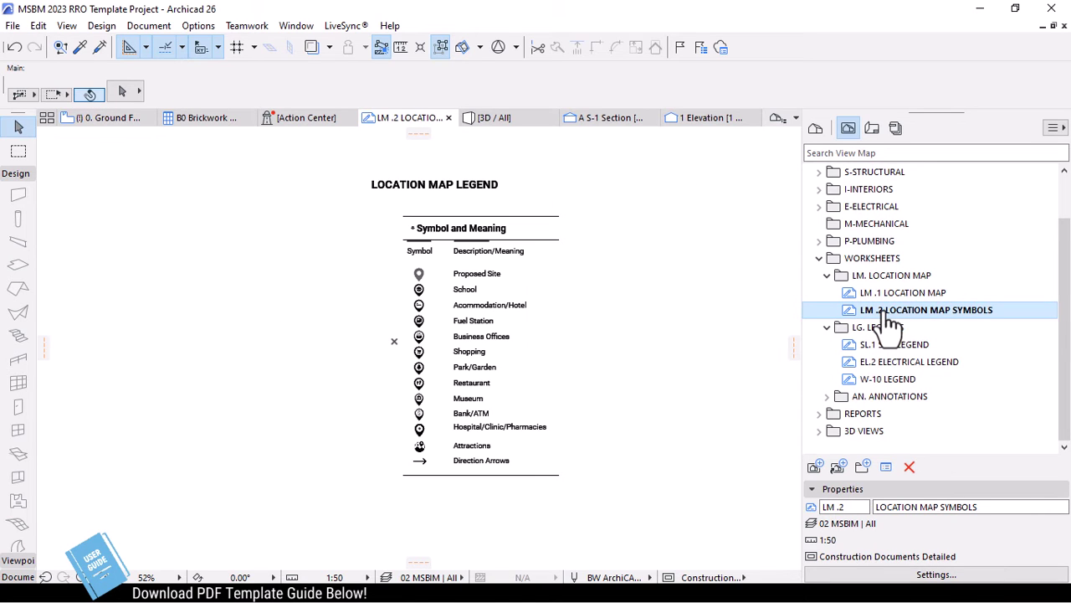
{"action": "double_click", "coordinate": [872, 346]}
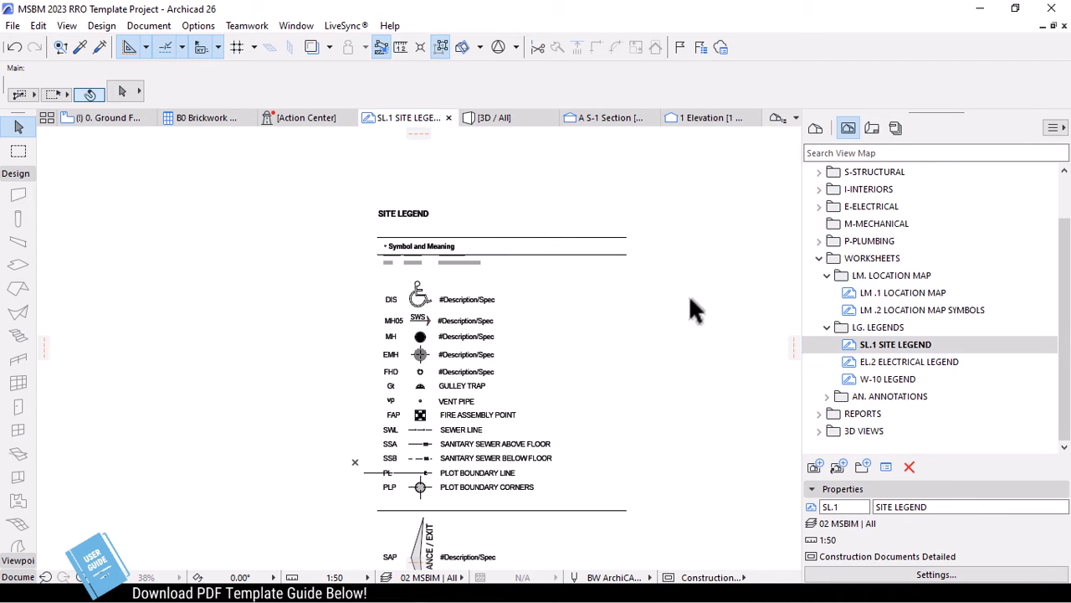
{"action": "left_click", "coordinate": [891, 363]}
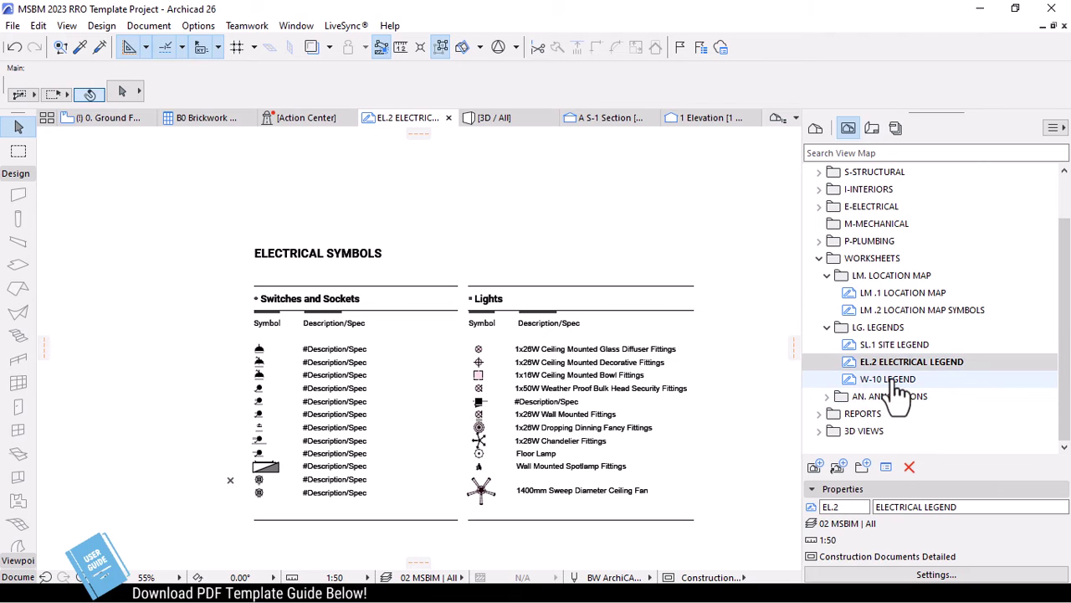
{"action": "left_click", "coordinate": [893, 380]}
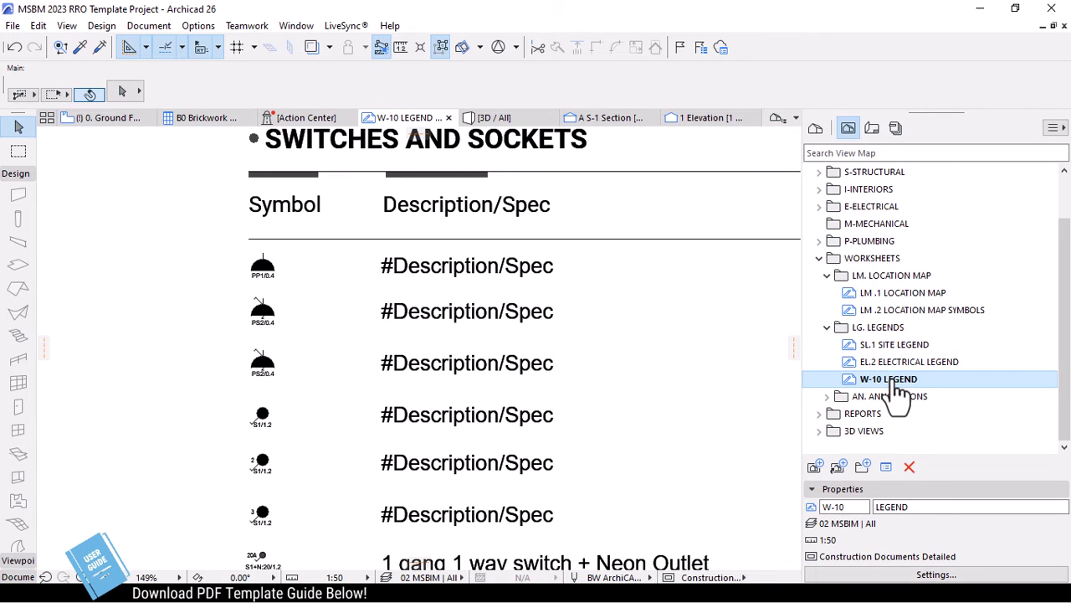
Zoom in and out around the W-10 switches, lights, drainage and lighting control tables
{"action": "scroll", "coordinate": [372, 286], "scroll_direction": "down", "scroll_amount": 2}
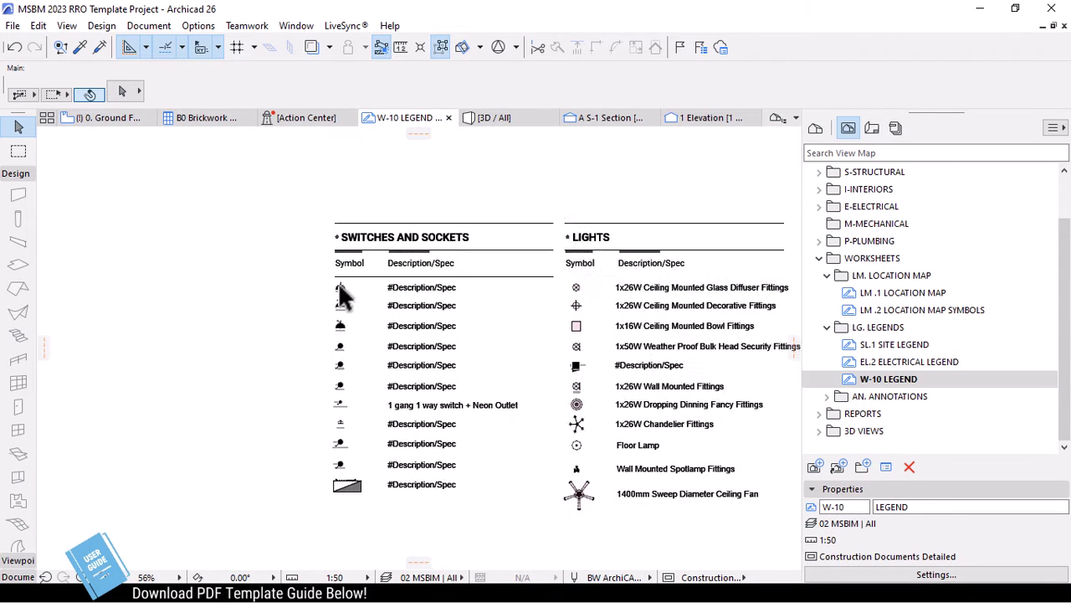
{"action": "scroll", "coordinate": [325, 282], "scroll_direction": "down", "scroll_amount": 2}
{"action": "scroll", "coordinate": [272, 279], "scroll_direction": "down", "scroll_amount": 1}
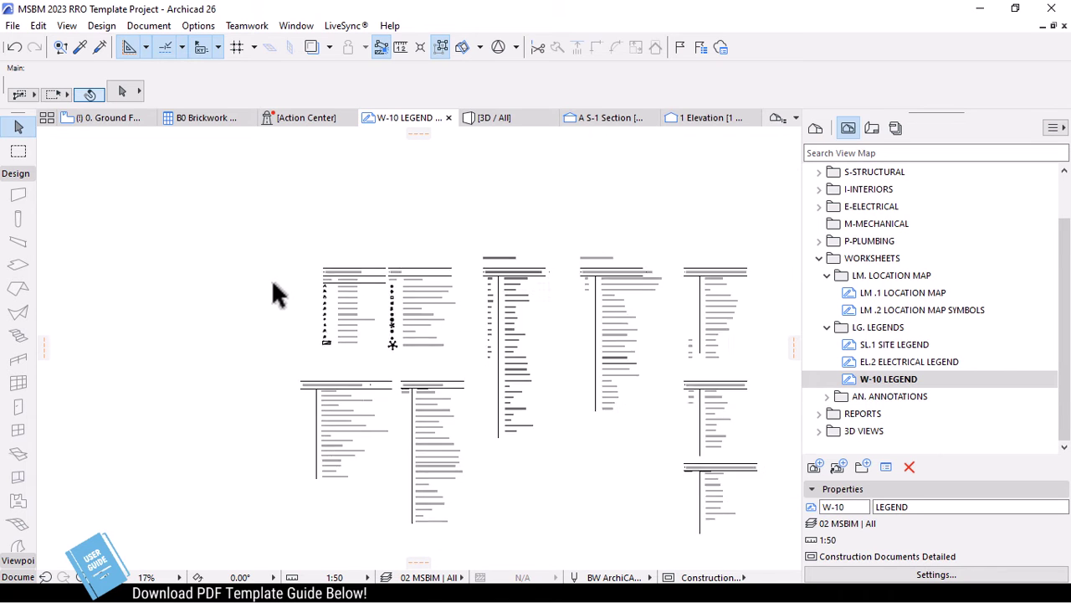
{"action": "scroll", "coordinate": [319, 310], "scroll_direction": "down", "scroll_amount": 2}
{"action": "scroll", "coordinate": [514, 325], "scroll_direction": "up", "scroll_amount": 2}
{"action": "scroll", "coordinate": [590, 214], "scroll_direction": "up", "scroll_amount": 2}
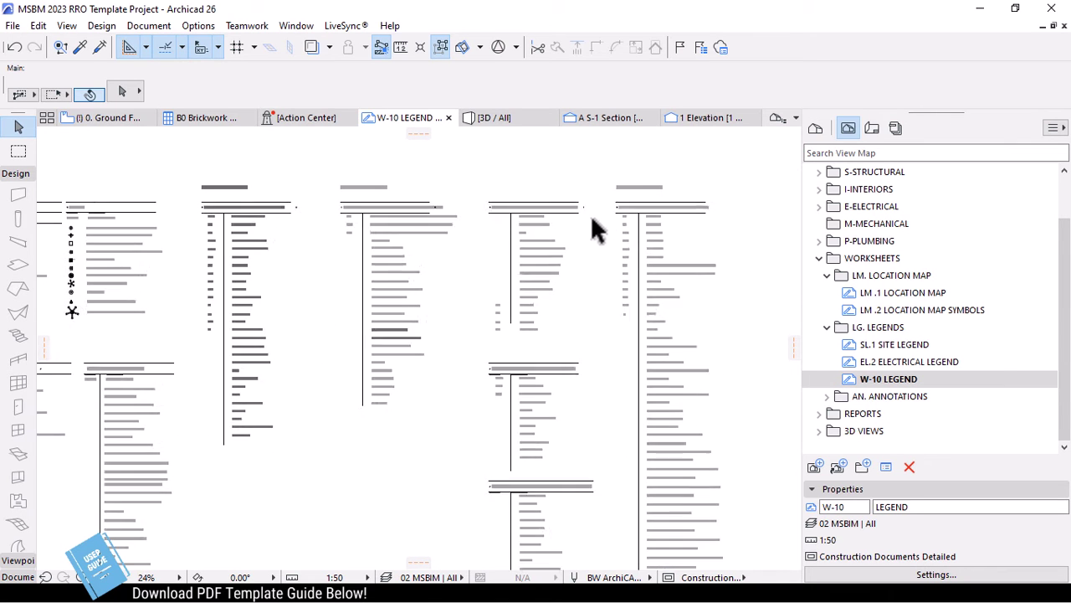
{"action": "scroll", "coordinate": [591, 211], "scroll_direction": "up", "scroll_amount": 2}
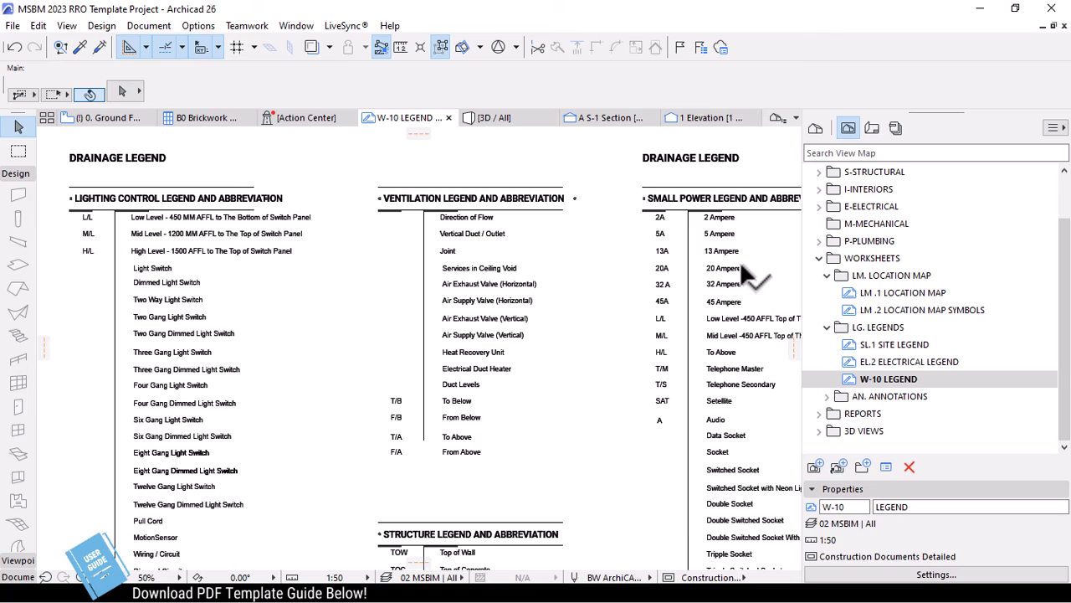
{"action": "scroll", "coordinate": [748, 284], "scroll_direction": "down", "scroll_amount": 1}
{"action": "scroll", "coordinate": [350, 276], "scroll_direction": "up", "scroll_amount": 2}
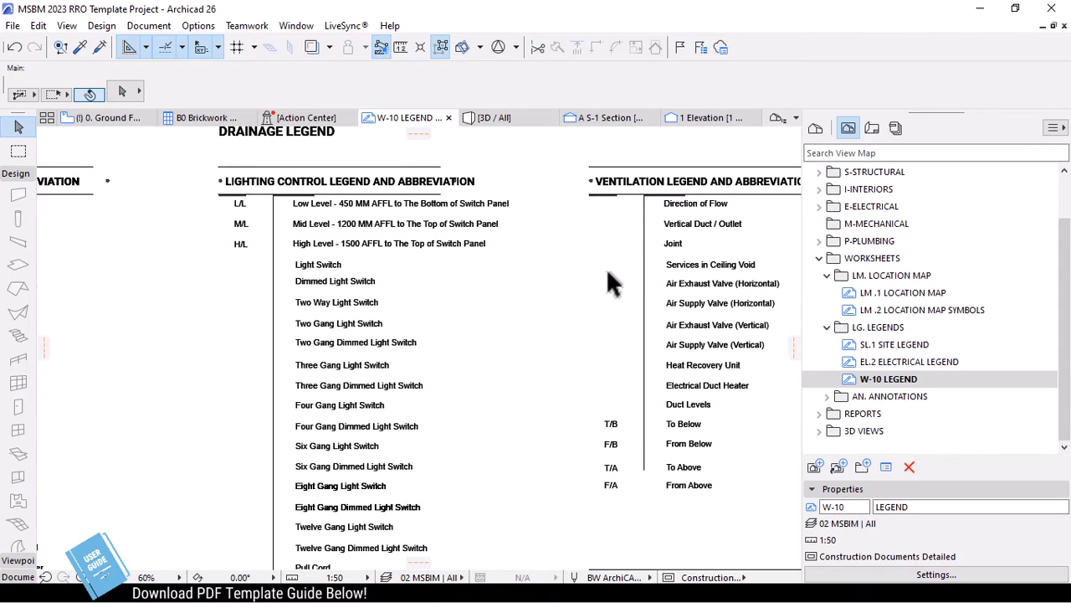
{"action": "scroll", "coordinate": [614, 282], "scroll_direction": "down", "scroll_amount": 3}
{"action": "scroll", "coordinate": [142, 452], "scroll_direction": "up", "scroll_amount": 1}
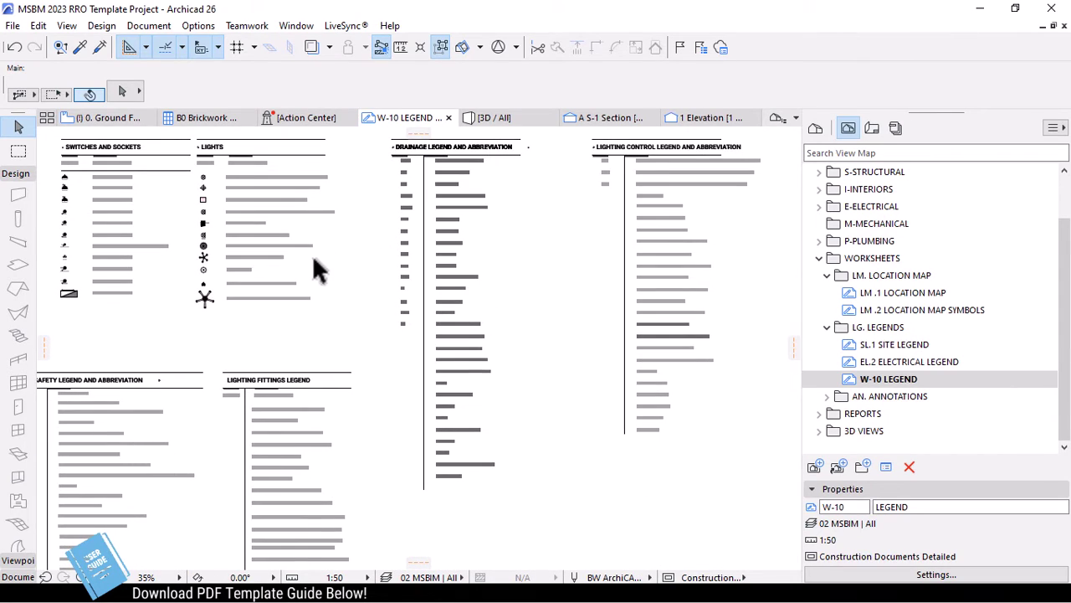
{"action": "scroll", "coordinate": [304, 291], "scroll_direction": "up", "scroll_amount": 2}
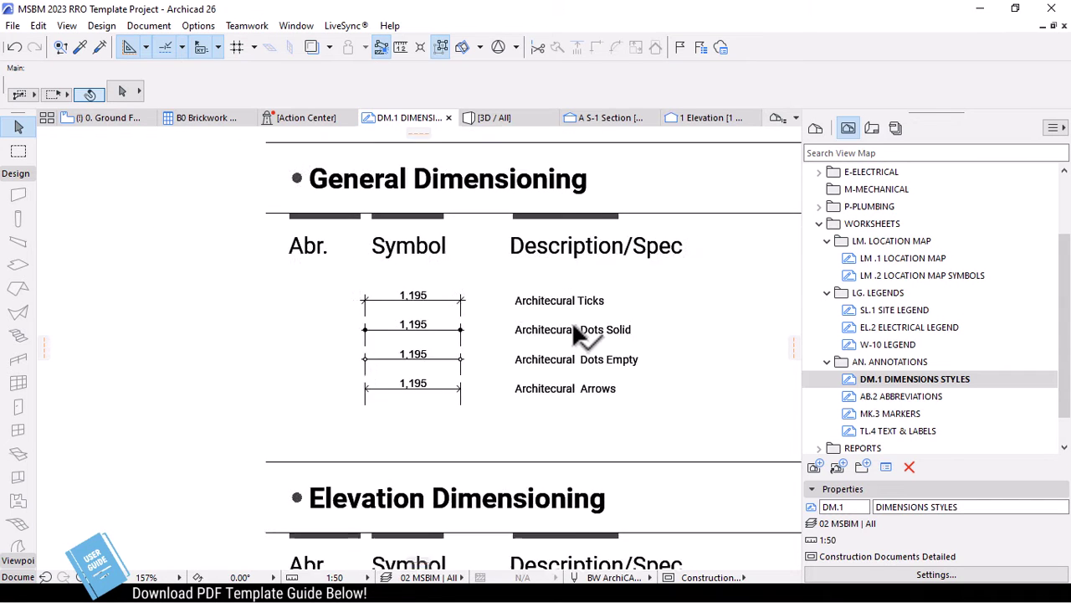
Zoom through the DM.1 general, elevation and angle dimension samples
{"action": "scroll", "coordinate": [442, 371], "scroll_direction": "up", "scroll_amount": 2}
{"action": "scroll", "coordinate": [442, 370], "scroll_direction": "up", "scroll_amount": 2}
{"action": "scroll", "coordinate": [442, 370], "scroll_direction": "up", "scroll_amount": 1}
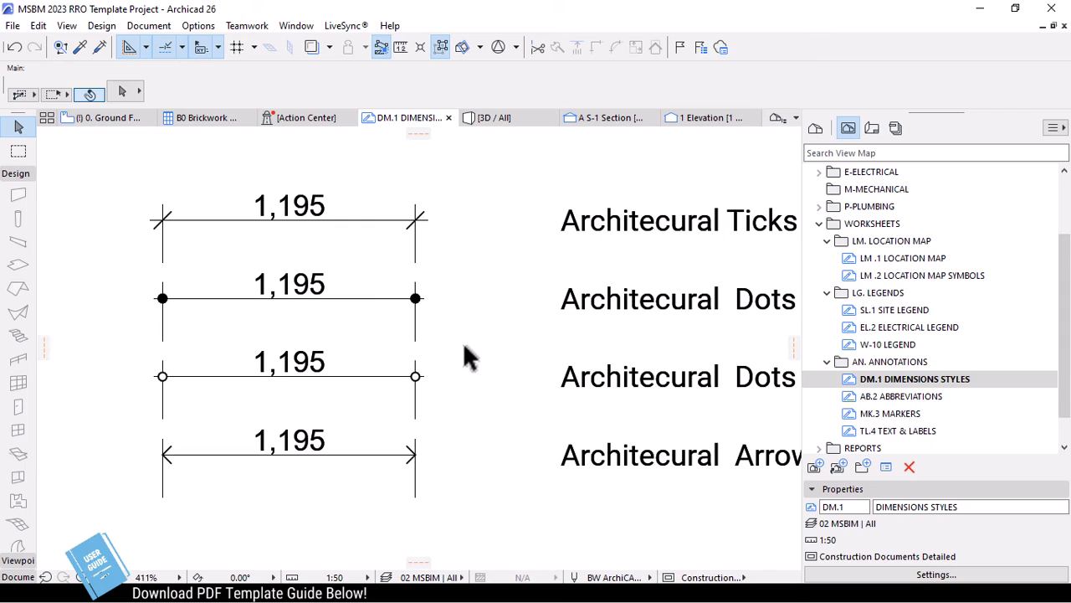
{"action": "scroll", "coordinate": [523, 293], "scroll_direction": "up", "scroll_amount": 1}
{"action": "scroll", "coordinate": [519, 277], "scroll_direction": "down", "scroll_amount": 5}
{"action": "scroll", "coordinate": [518, 272], "scroll_direction": "up", "scroll_amount": 2}
{"action": "scroll", "coordinate": [517, 272], "scroll_direction": "down", "scroll_amount": 2}
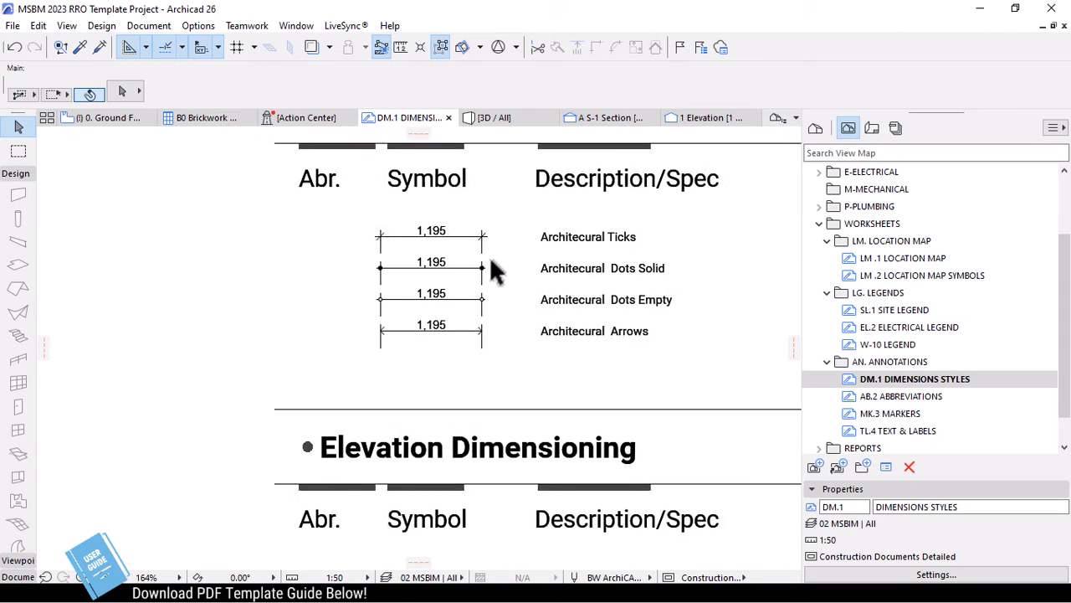
{"action": "scroll", "coordinate": [492, 249], "scroll_direction": "down", "scroll_amount": 3}
{"action": "scroll", "coordinate": [524, 374], "scroll_direction": "down", "scroll_amount": 1}
{"action": "scroll", "coordinate": [488, 490], "scroll_direction": "up", "scroll_amount": 2}
{"action": "scroll", "coordinate": [522, 455], "scroll_direction": "up", "scroll_amount": 2}
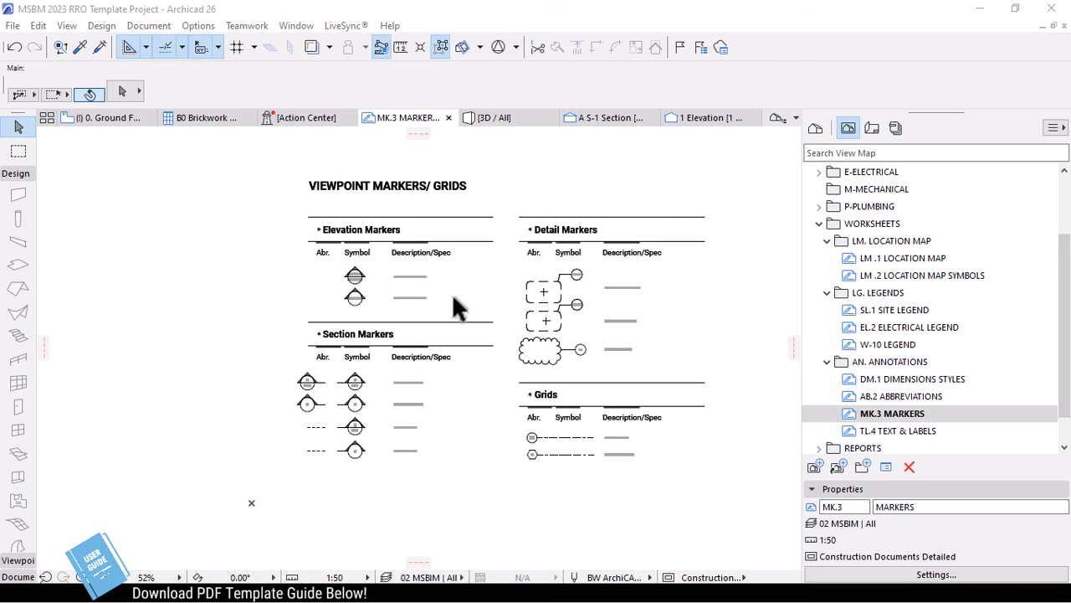
Zoom in and out over the MK.3 elevation, section, detail marker and grid tables
{"action": "scroll", "coordinate": [458, 308], "scroll_direction": "up", "scroll_amount": 2}
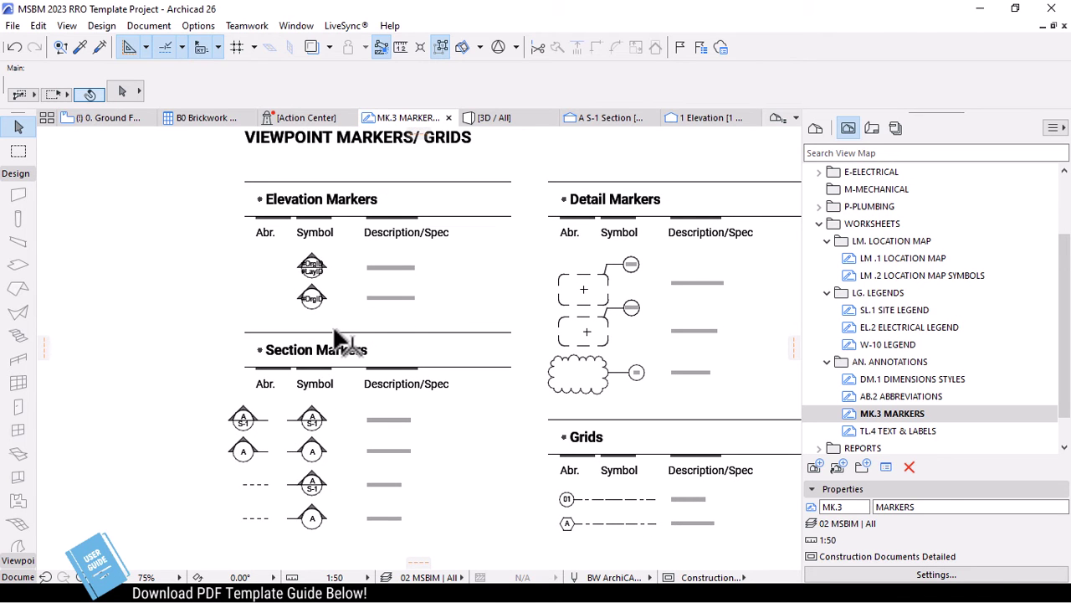
{"action": "scroll", "coordinate": [332, 339], "scroll_direction": "up", "scroll_amount": 2}
{"action": "scroll", "coordinate": [331, 339], "scroll_direction": "up", "scroll_amount": 1}
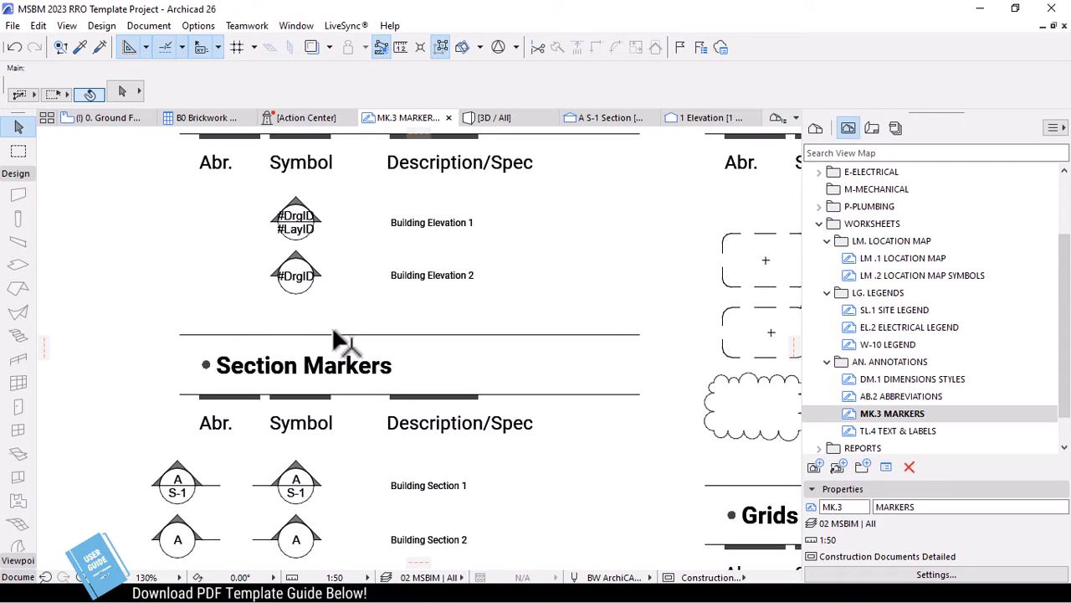
{"action": "scroll", "coordinate": [350, 228], "scroll_direction": "down", "scroll_amount": 1}
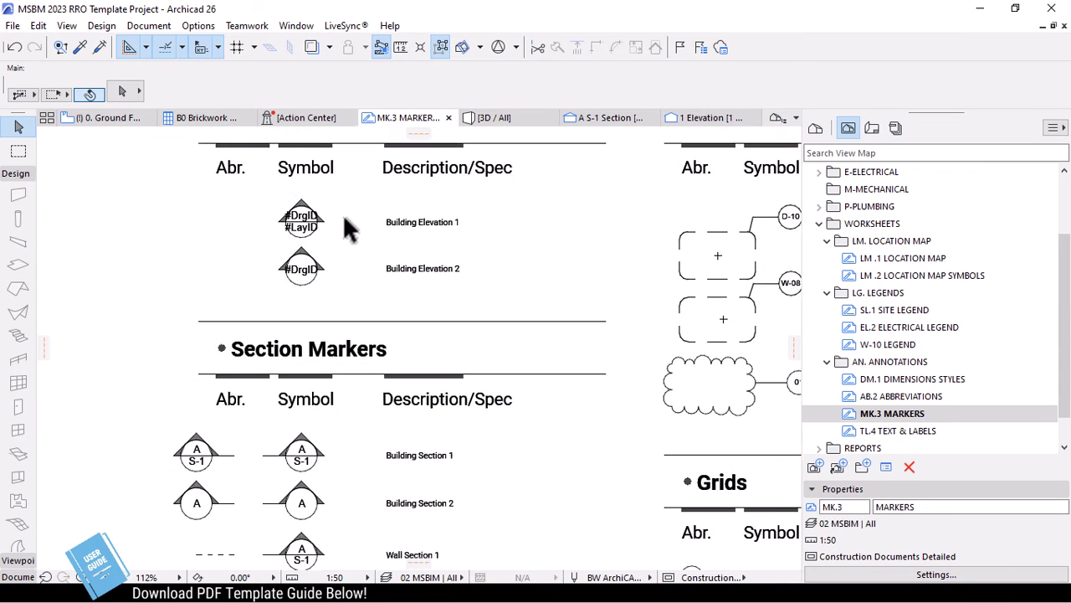
{"action": "scroll", "coordinate": [336, 216], "scroll_direction": "down", "scroll_amount": 2}
{"action": "scroll", "coordinate": [336, 219], "scroll_direction": "down", "scroll_amount": 1}
{"action": "scroll", "coordinate": [352, 469], "scroll_direction": "up", "scroll_amount": 3}
{"action": "scroll", "coordinate": [351, 469], "scroll_direction": "up", "scroll_amount": 1}
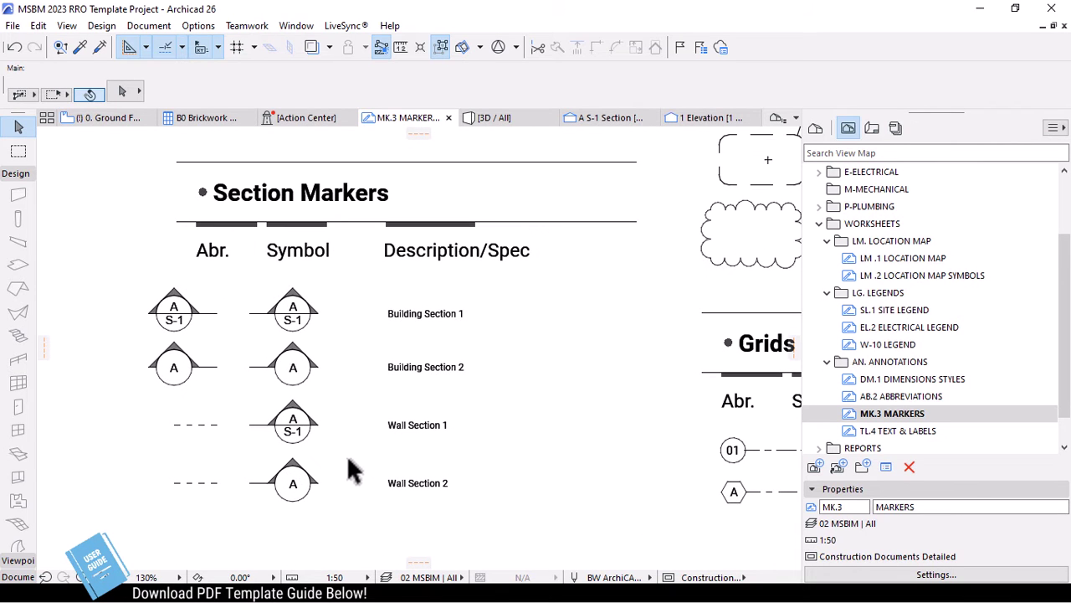
{"action": "scroll", "coordinate": [280, 477], "scroll_direction": "down", "scroll_amount": 1}
{"action": "scroll", "coordinate": [280, 477], "scroll_direction": "down", "scroll_amount": 2}
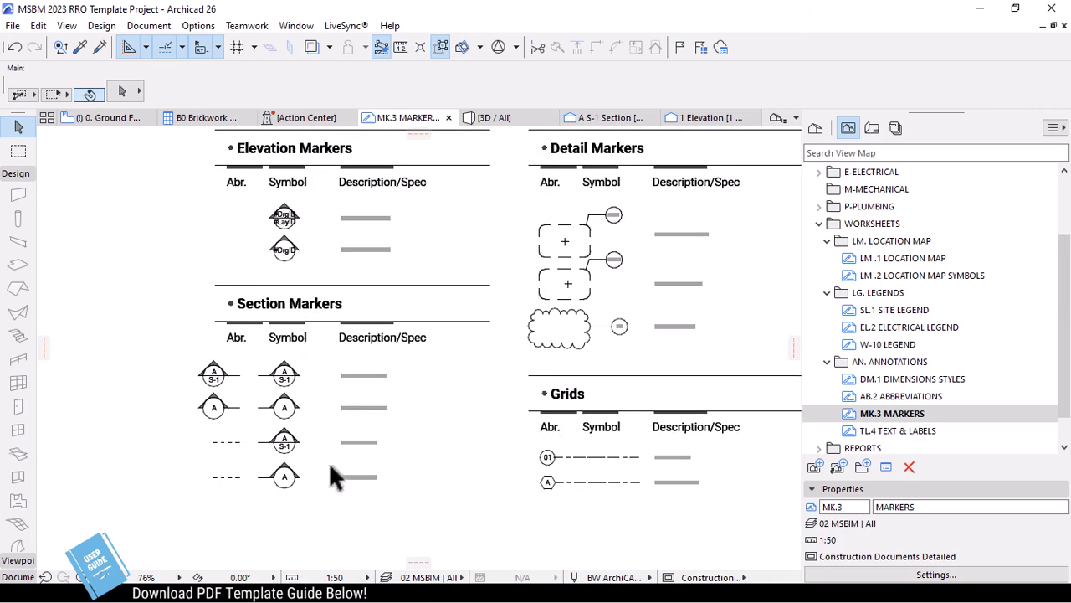
{"action": "scroll", "coordinate": [726, 179], "scroll_direction": "up", "scroll_amount": 2}
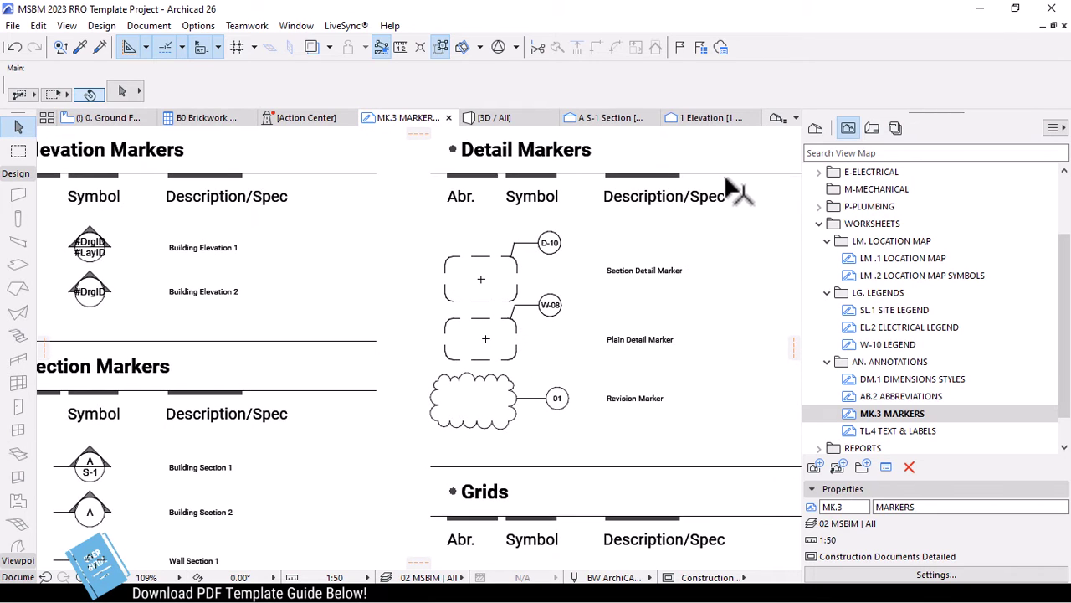
{"action": "scroll", "coordinate": [711, 183], "scroll_direction": "down", "scroll_amount": 1}
{"action": "scroll", "coordinate": [708, 218], "scroll_direction": "down", "scroll_amount": 1}
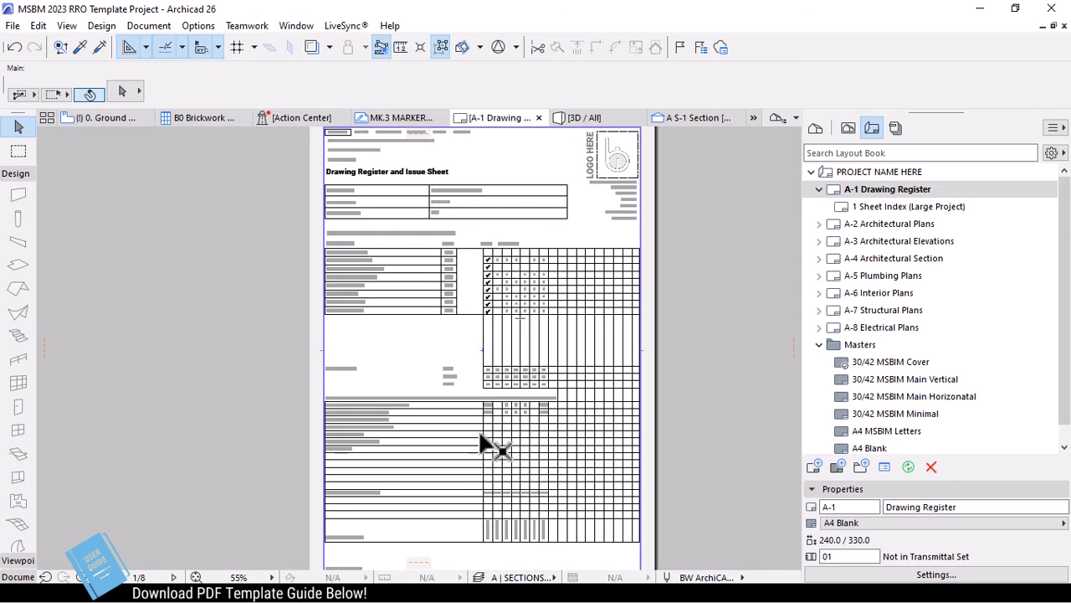
Zoom around the A-1 Drawing Register sheet and its issue table
{"action": "scroll", "coordinate": [477, 535], "scroll_direction": "up", "scroll_amount": 2}
{"action": "scroll", "coordinate": [478, 553], "scroll_direction": "up", "scroll_amount": 2}
{"action": "scroll", "coordinate": [368, 515], "scroll_direction": "up", "scroll_amount": 2}
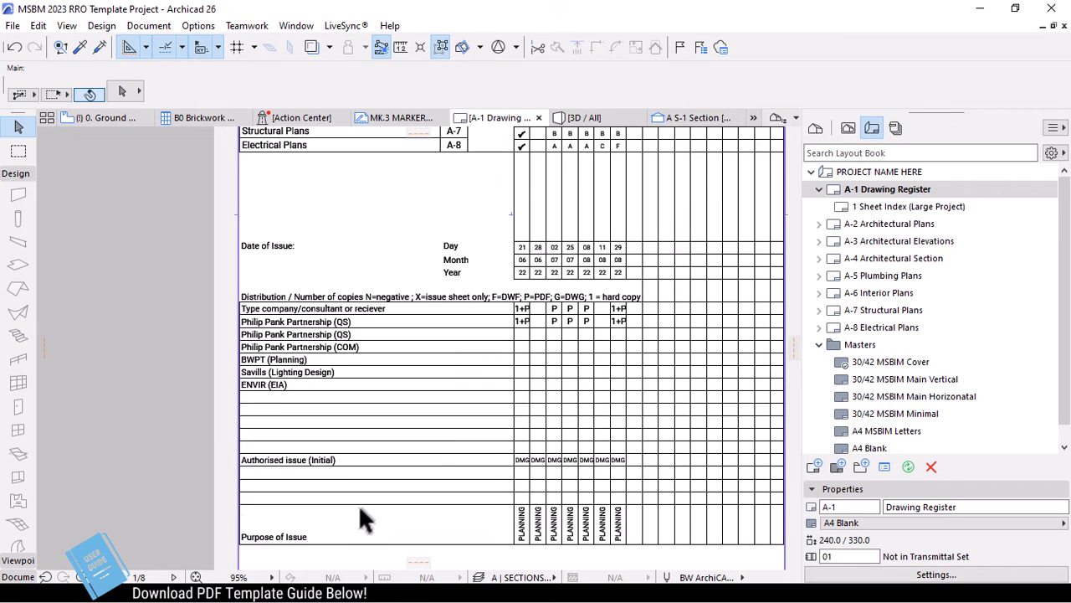
{"action": "scroll", "coordinate": [432, 442], "scroll_direction": "up", "scroll_amount": 2}
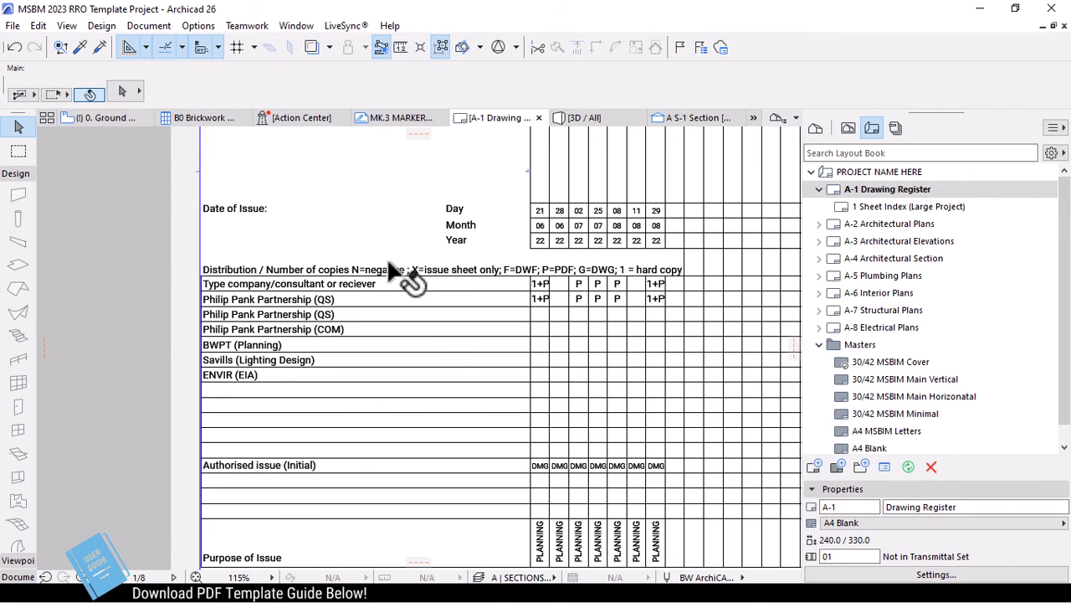
{"action": "scroll", "coordinate": [444, 474], "scroll_direction": "up", "scroll_amount": 2}
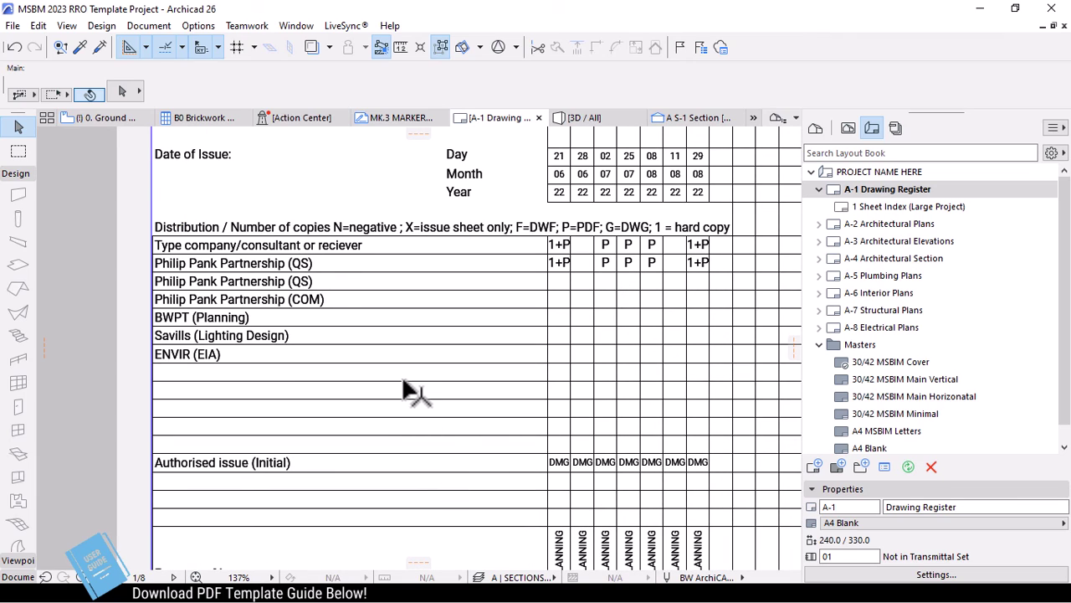
{"action": "scroll", "coordinate": [486, 410], "scroll_direction": "down", "scroll_amount": 2}
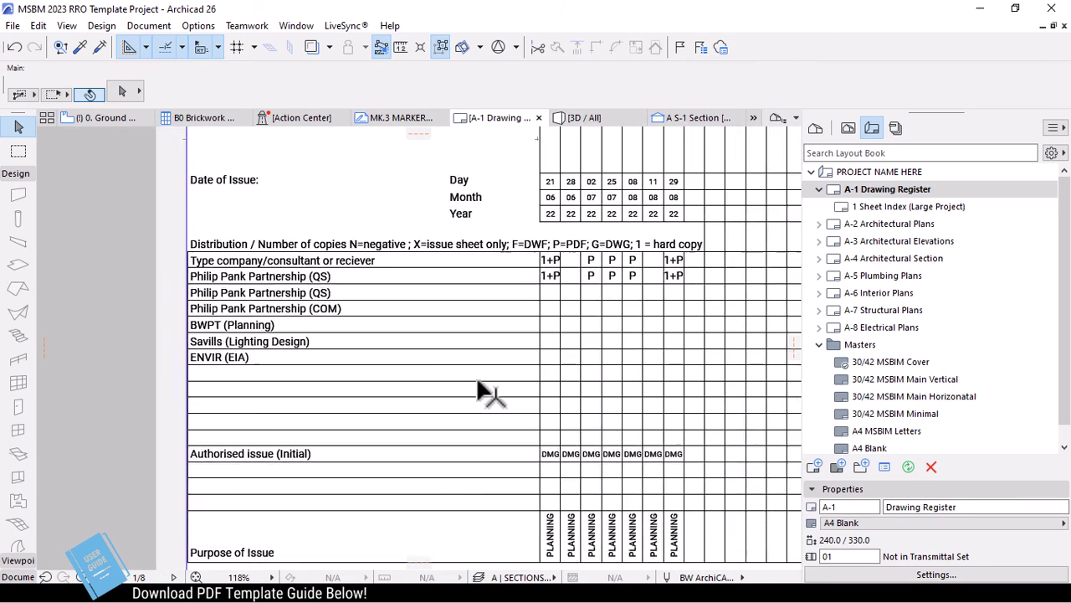
{"action": "scroll", "coordinate": [502, 495], "scroll_direction": "down", "scroll_amount": 2}
{"action": "scroll", "coordinate": [502, 496], "scroll_direction": "down", "scroll_amount": 1}
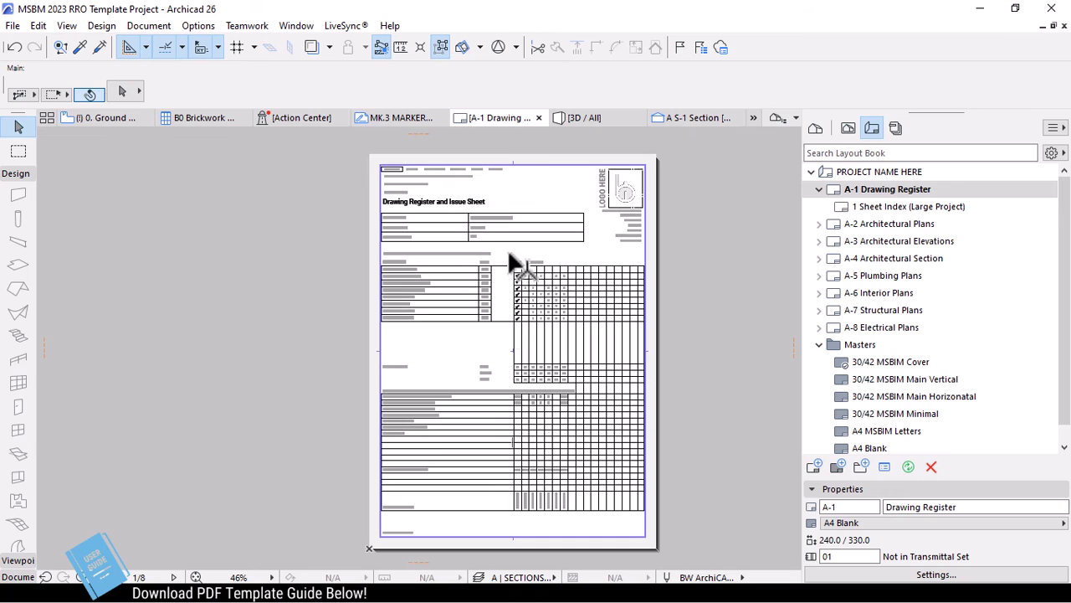
{"action": "scroll", "coordinate": [519, 228], "scroll_direction": "up", "scroll_amount": 1}
{"action": "scroll", "coordinate": [574, 354], "scroll_direction": "up", "scroll_amount": 1}
{"action": "scroll", "coordinate": [359, 282], "scroll_direction": "up", "scroll_amount": 1}
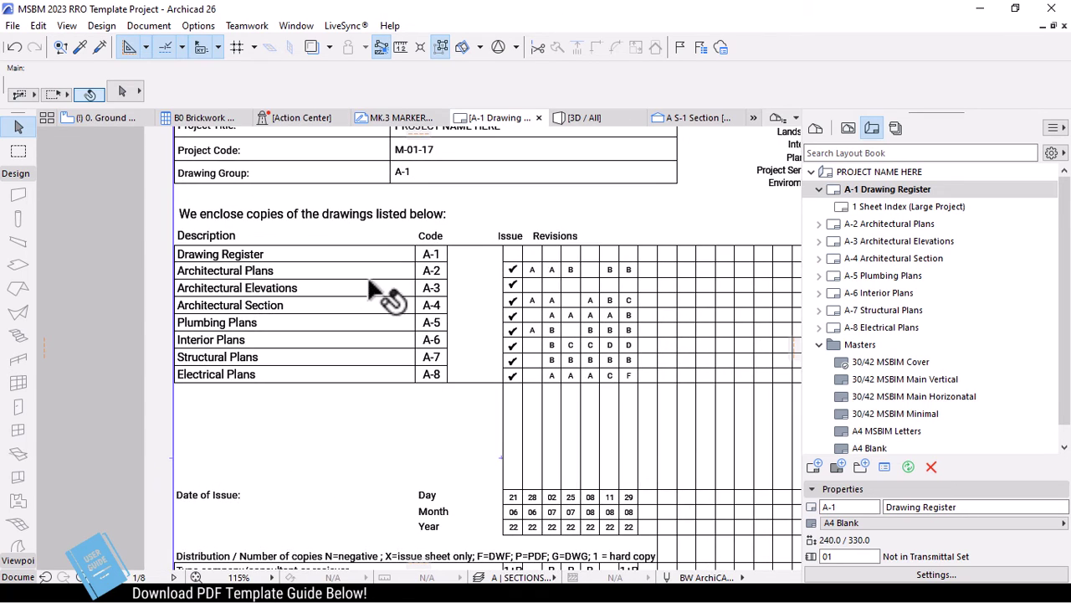
{"action": "scroll", "coordinate": [388, 285], "scroll_direction": "up", "scroll_amount": 1}
Select the placed Drawing Register table drawing, then deselect it with Esc
{"action": "left_click", "coordinate": [452, 289]}
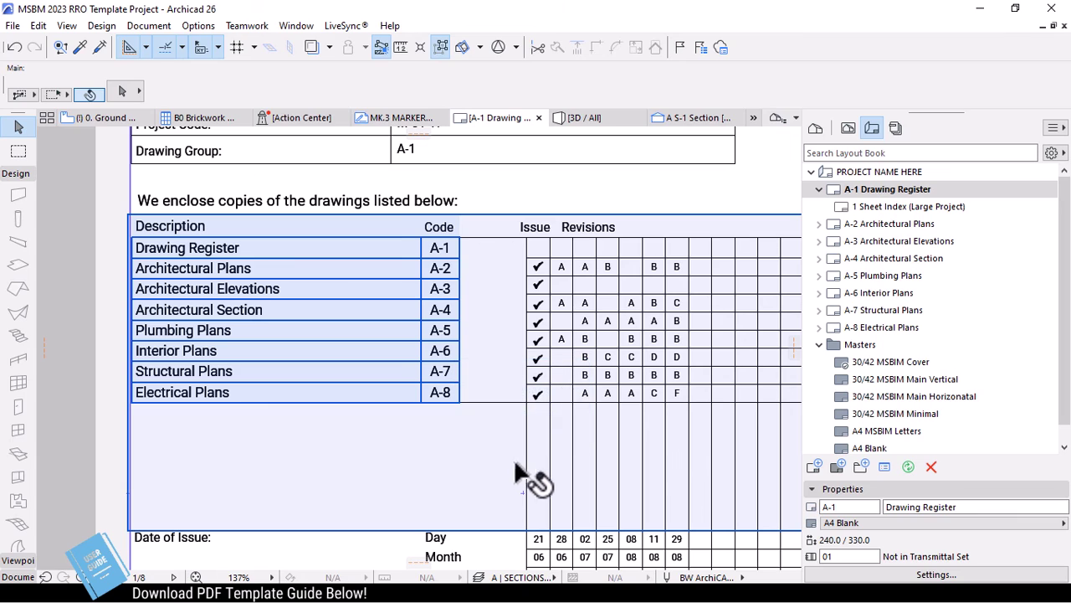
{"action": "key", "text": "Escape"}
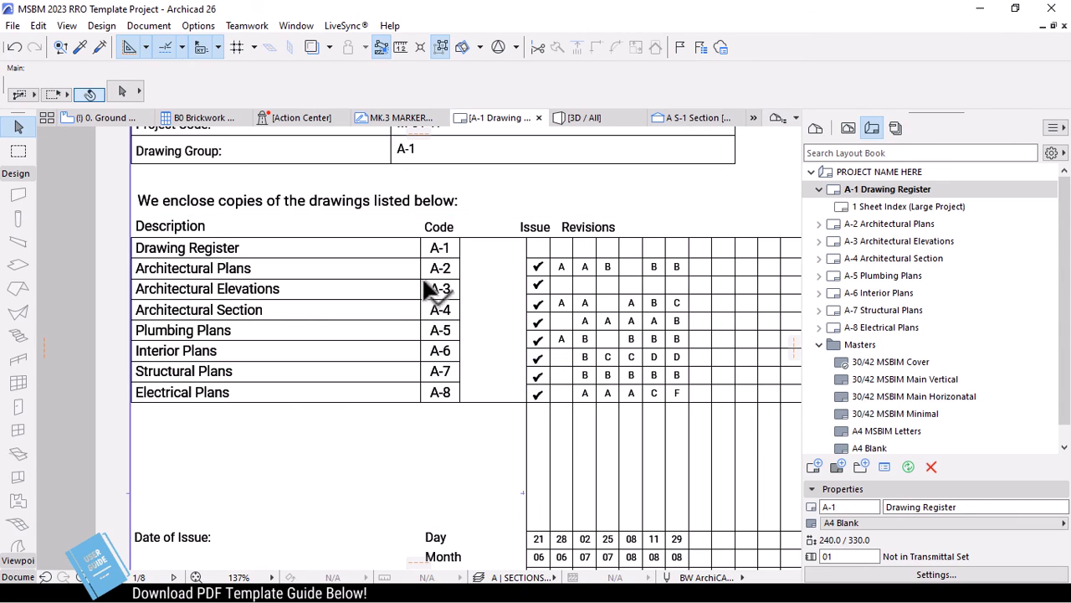
{"action": "scroll", "coordinate": [427, 284], "scroll_direction": "down", "scroll_amount": 4}
{"action": "scroll", "coordinate": [489, 222], "scroll_direction": "up", "scroll_amount": 3}
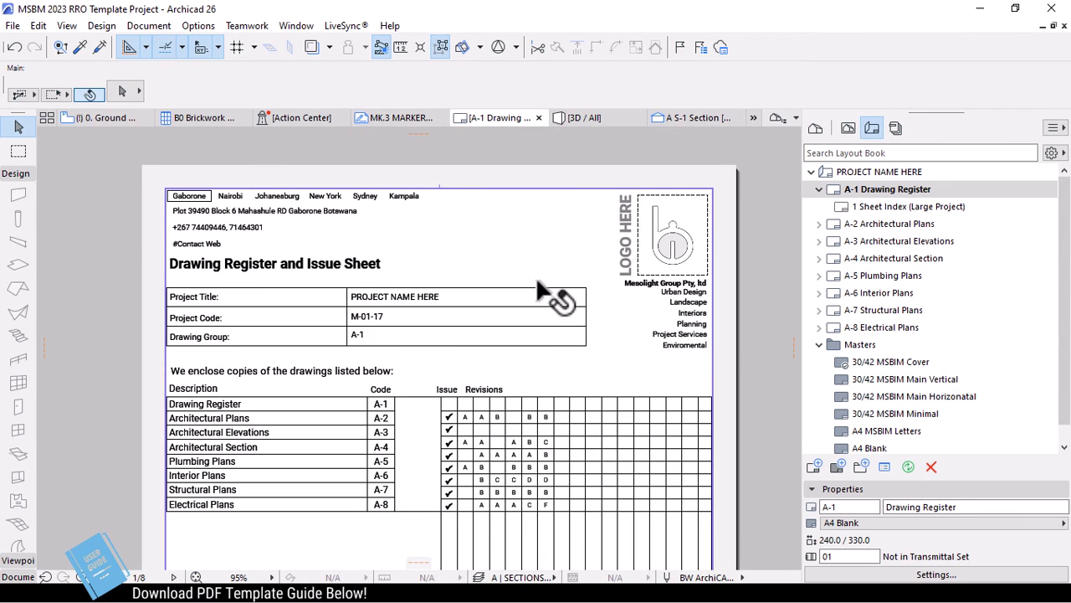